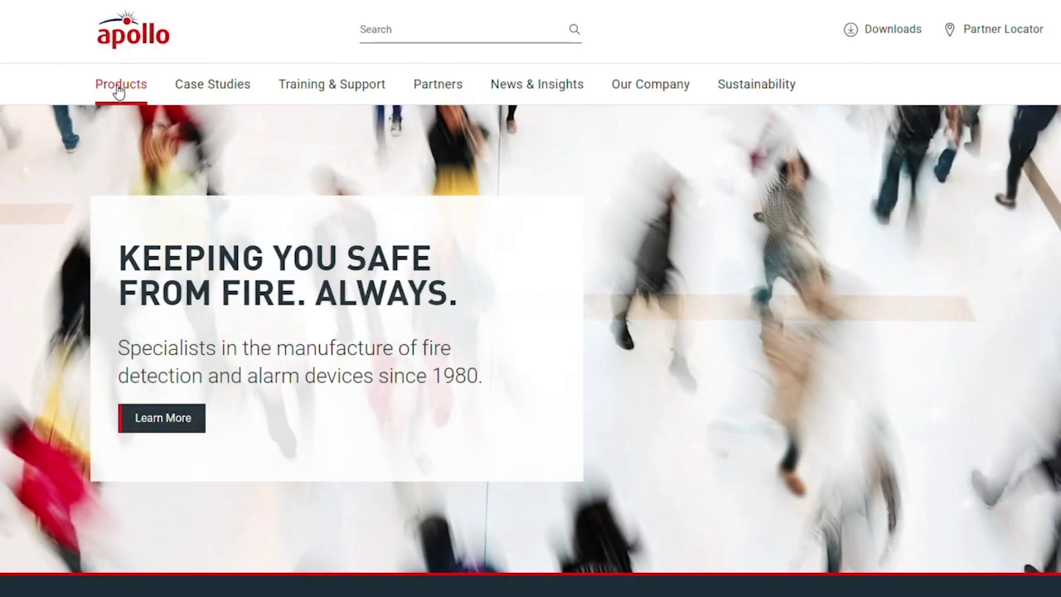
- Navigate the Apollo website through Training & Support to the Loop Calculator tool page
click(119, 89)
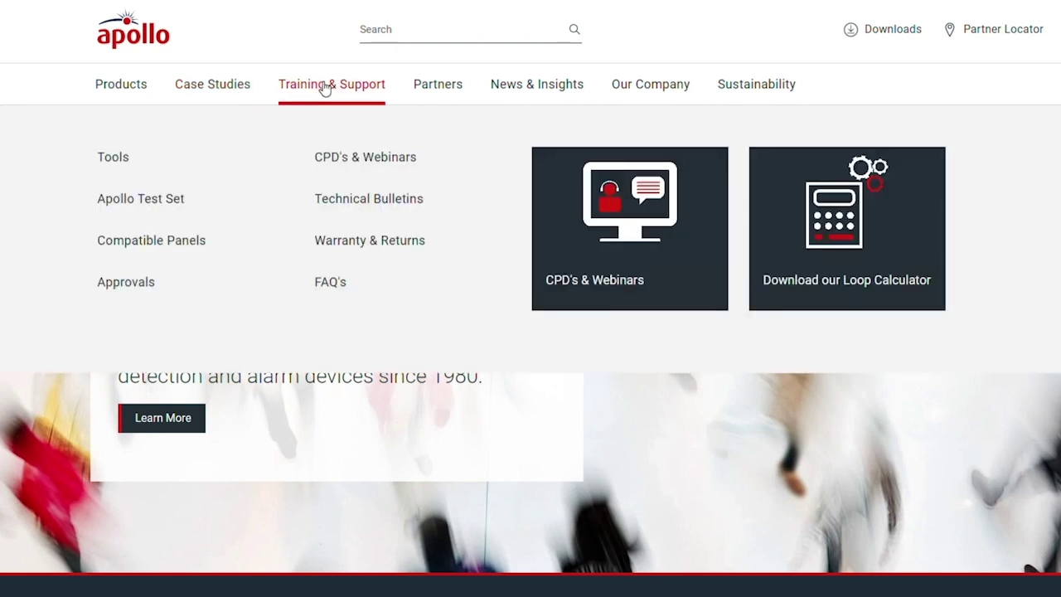
click(324, 87)
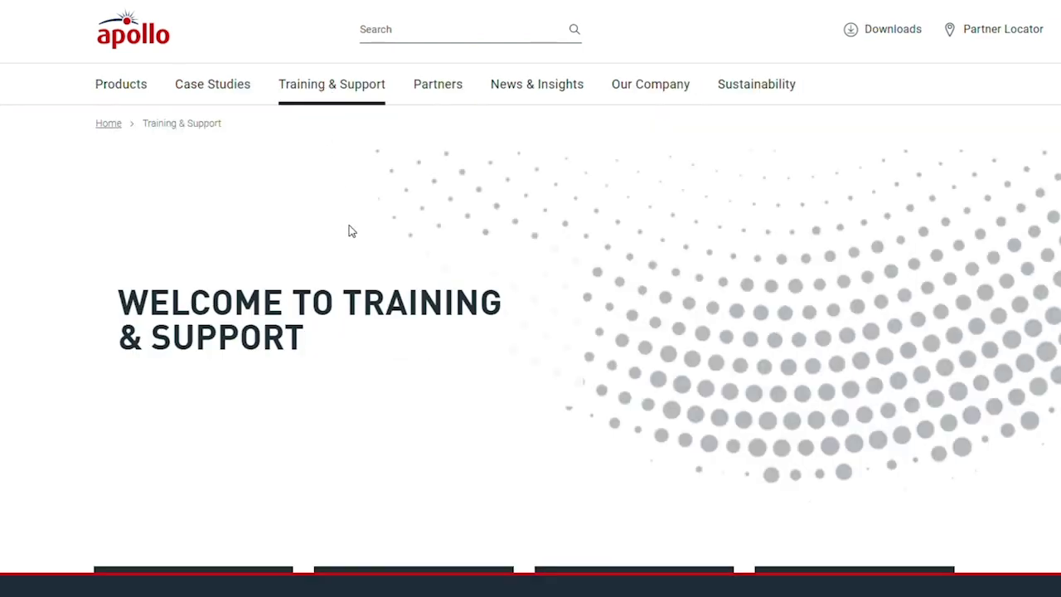
scroll(370, 308, down, 5)
click(209, 170)
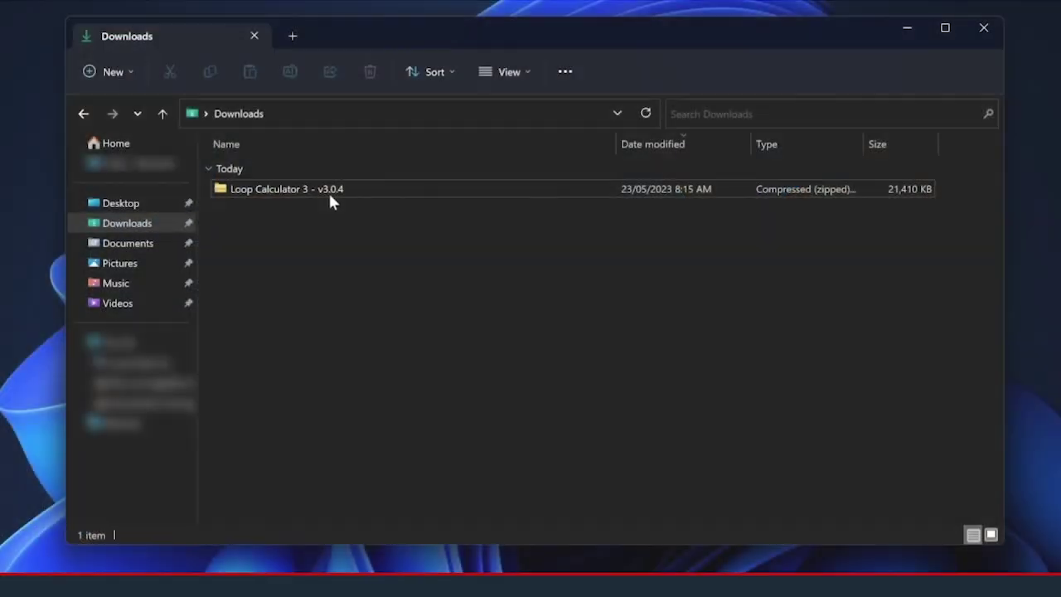
- Extract the Loop Calculator 3 - v3.0.4 zip in Downloads into its suggested folder
click(326, 190)
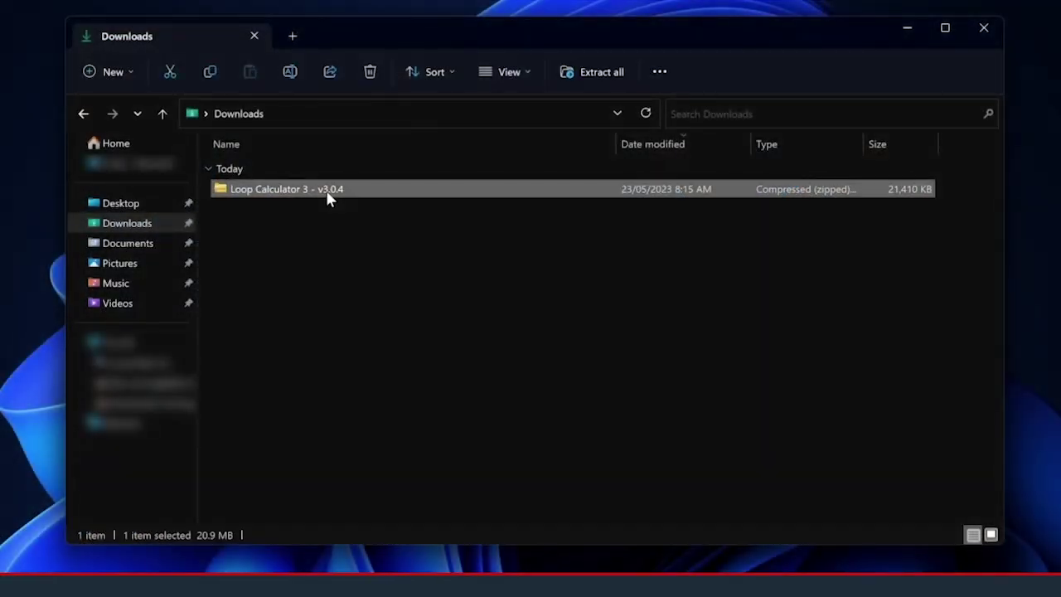
right_click(325, 190)
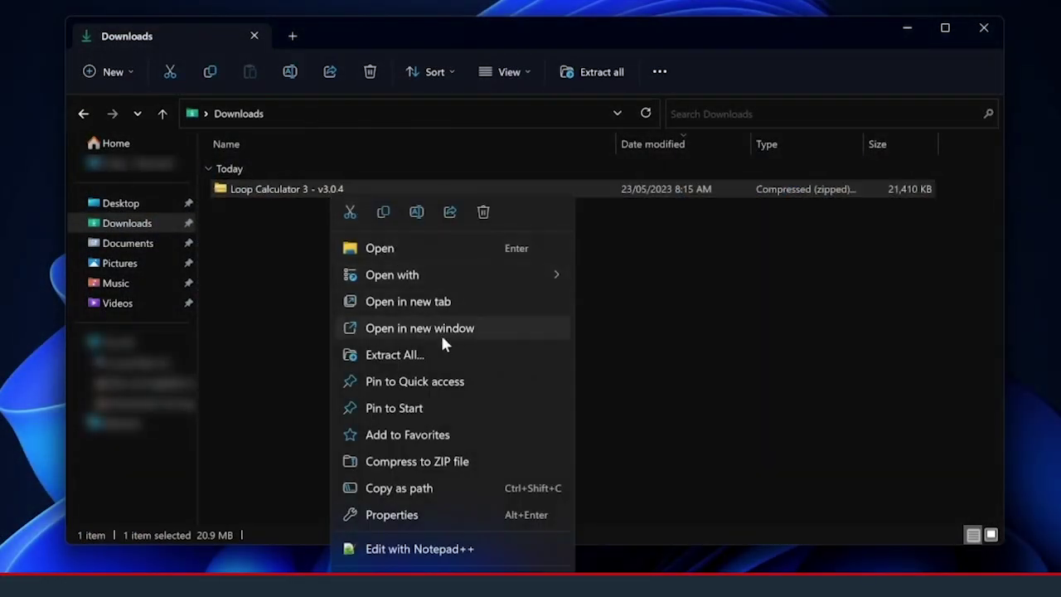
click(448, 357)
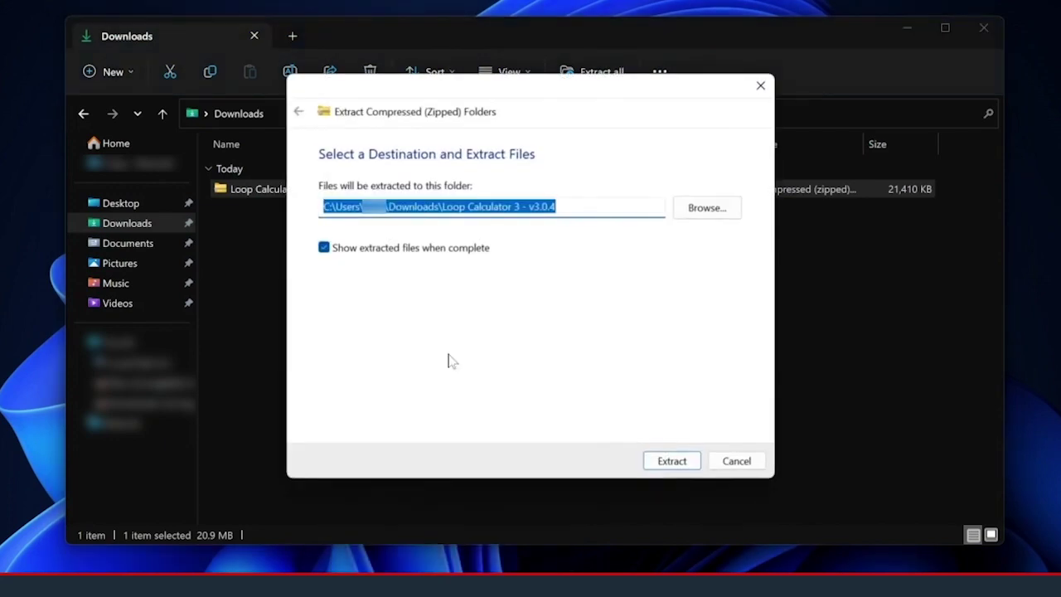
click(673, 461)
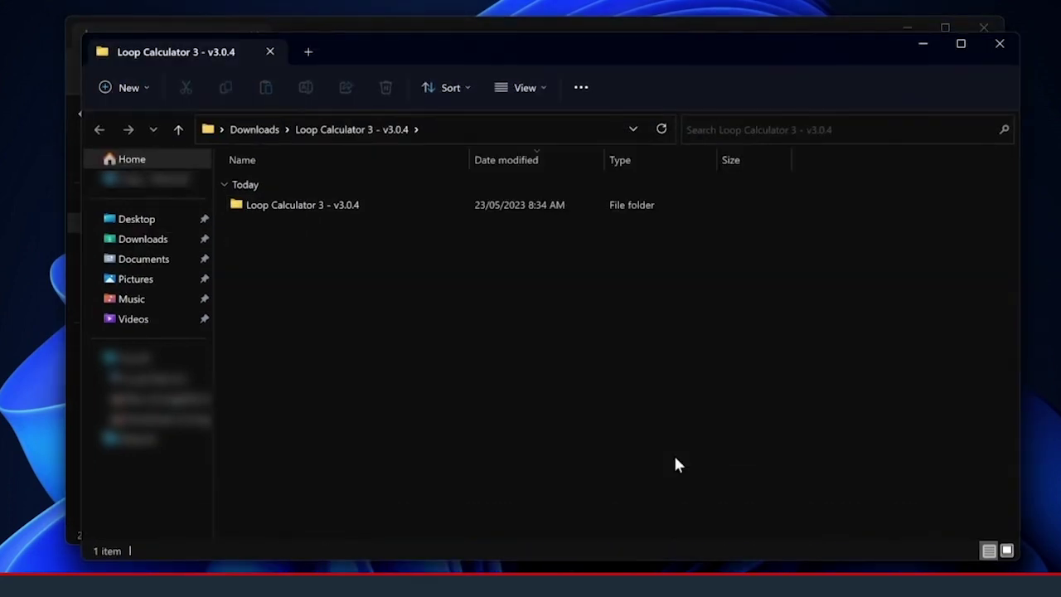
- Launch Install Loop Calculator 3 from the extracted folder, allowing the unrecognised installer to run anyway
double_click(338, 206)
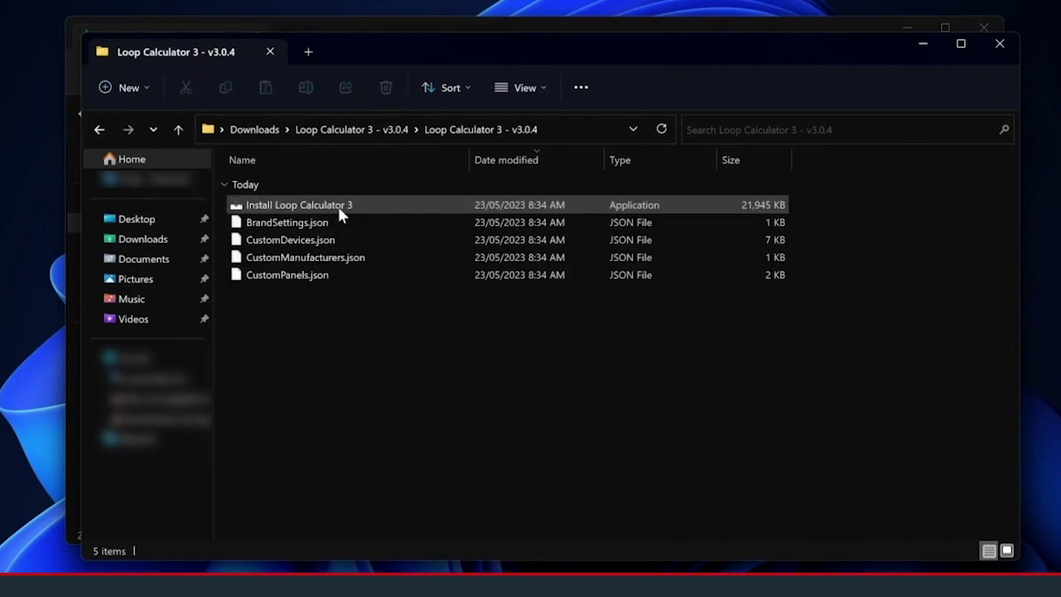
double_click(338, 208)
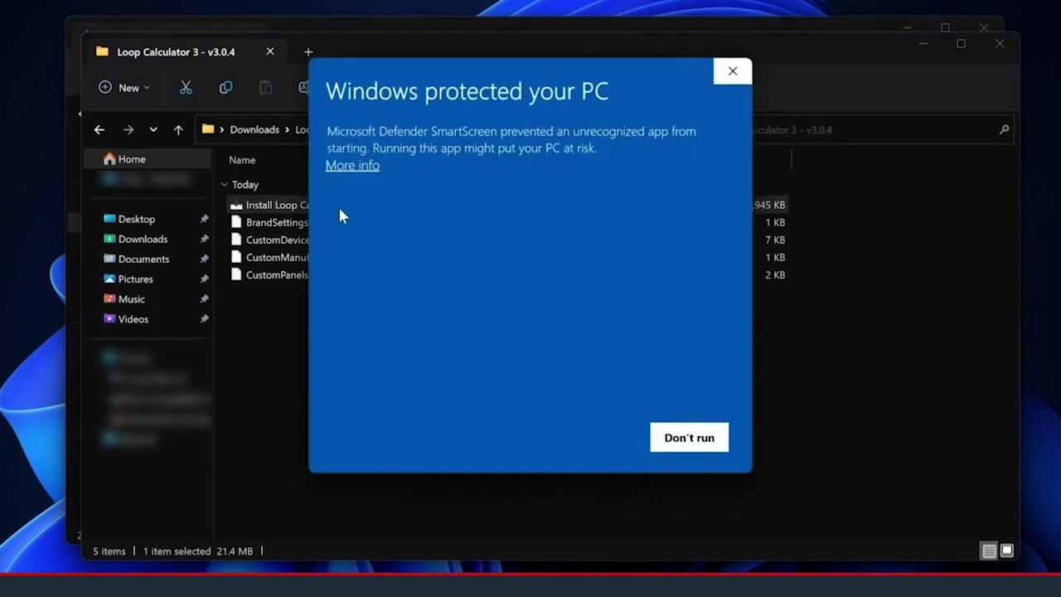
click(359, 167)
click(586, 437)
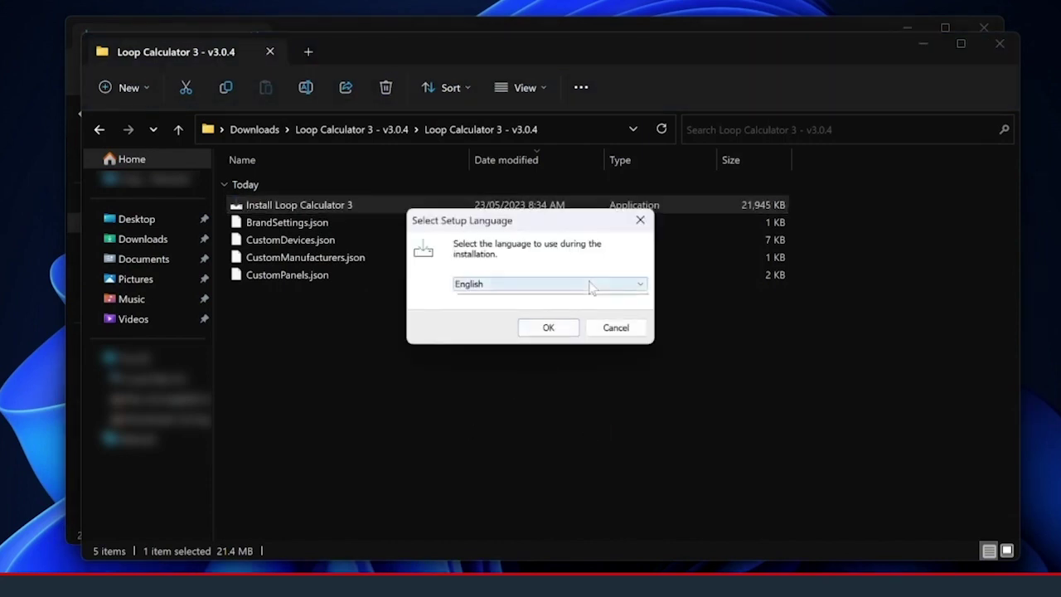
- Keep English as the setup language and scroll through the licence agreement
click(589, 285)
click(589, 285)
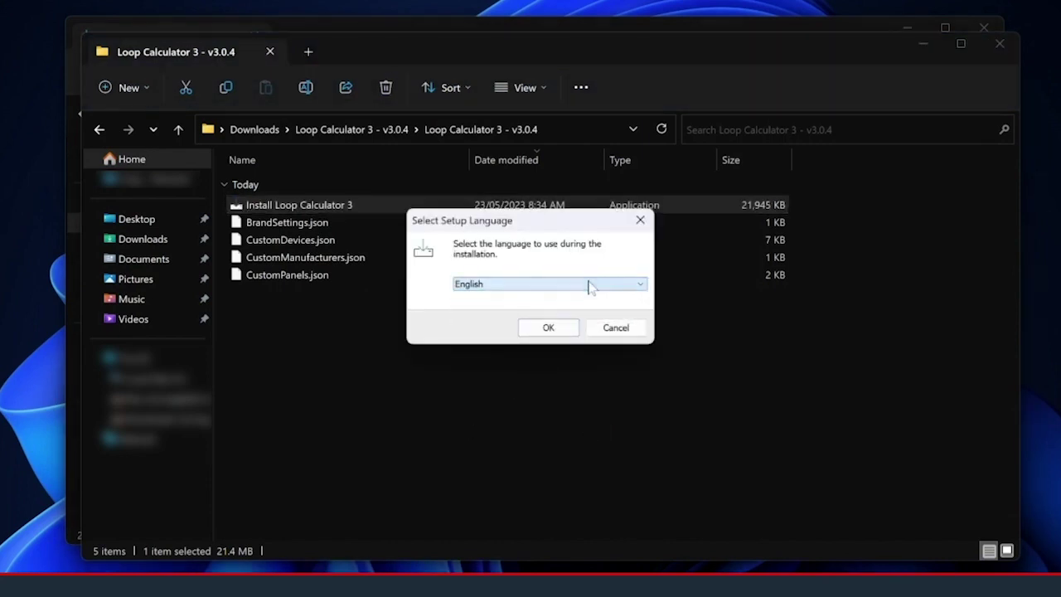
click(548, 327)
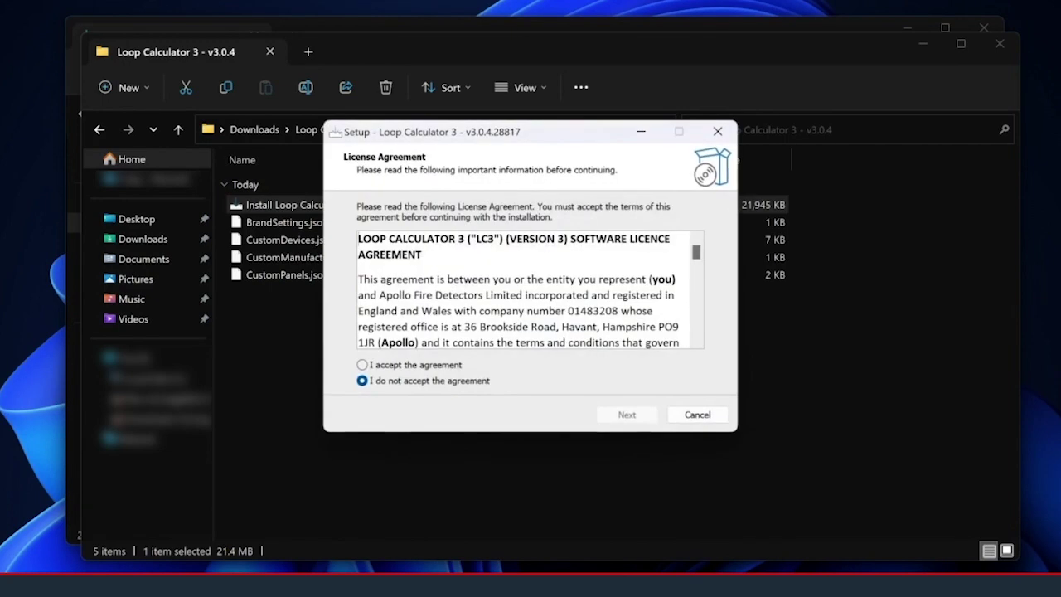
scroll(530, 290, down, 15)
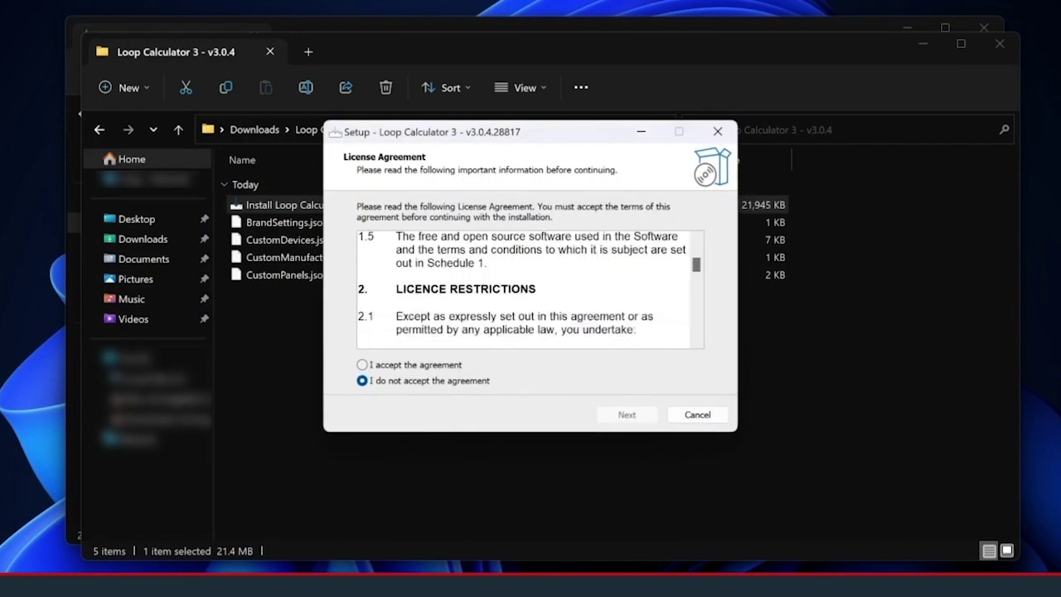
scroll(530, 290, down, 15)
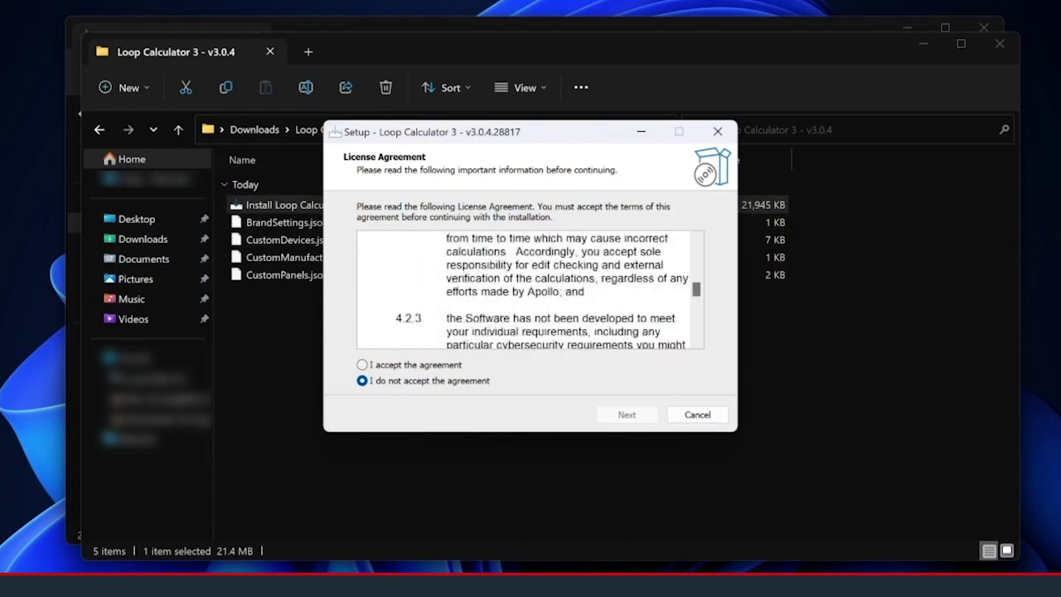
scroll(530, 290, down, 15)
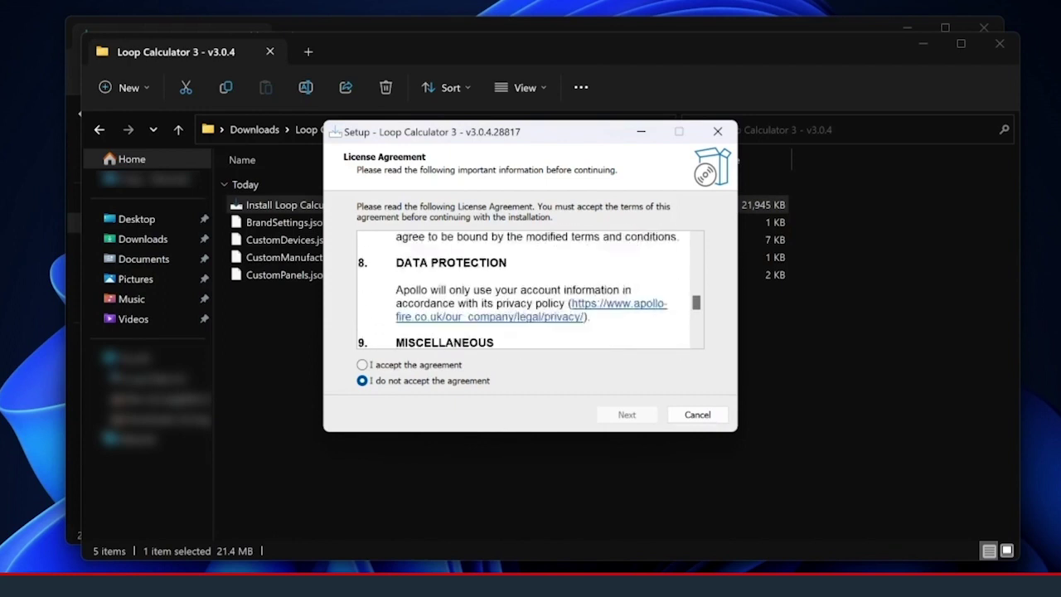
scroll(531, 290, down, 12)
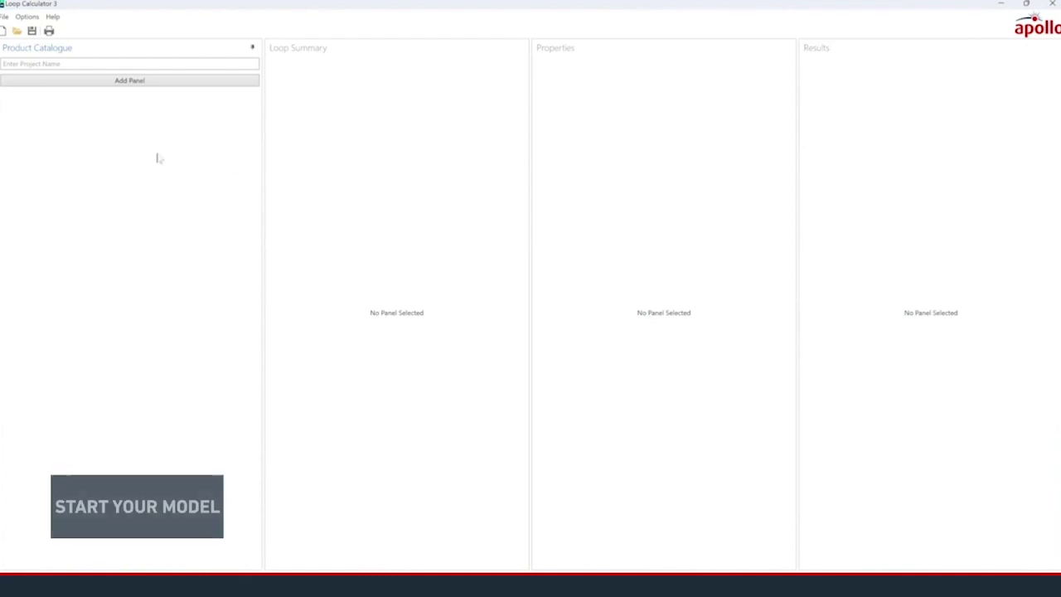
- Add an Advanced Electronics MX 5400 fire panel to the project
click(154, 81)
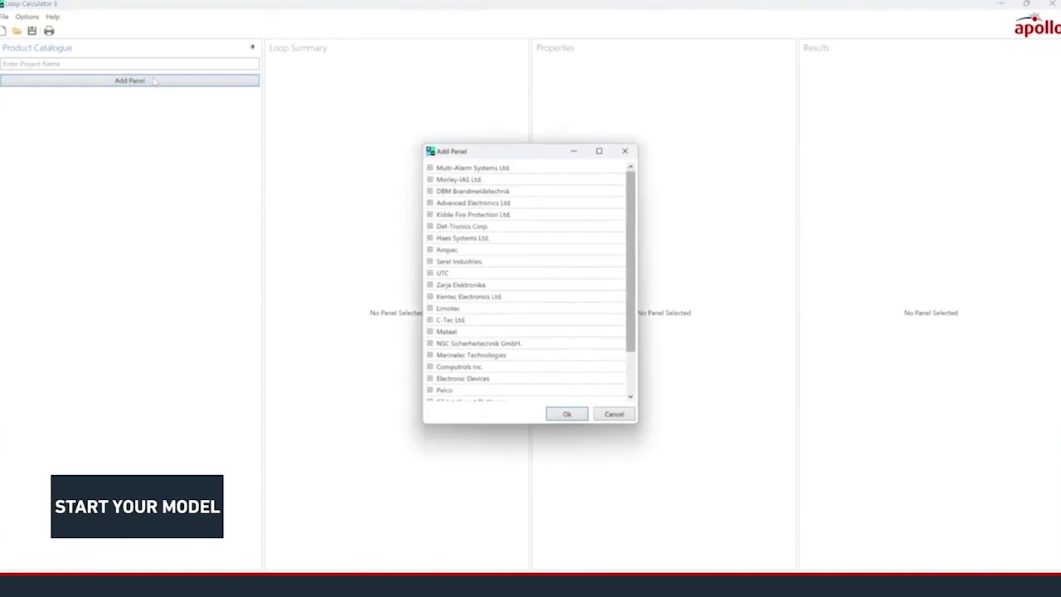
click(430, 179)
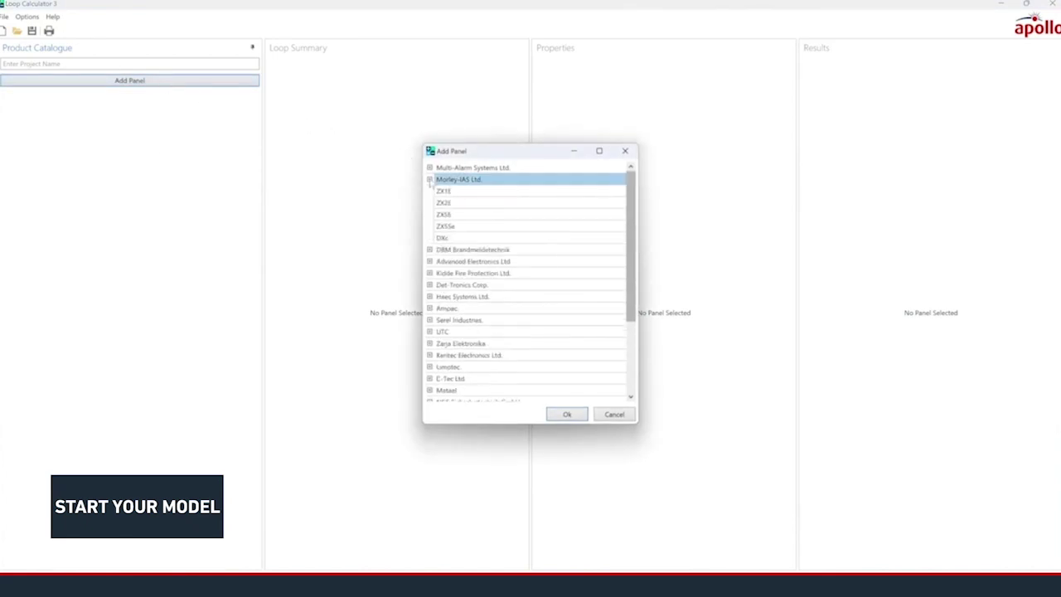
click(429, 261)
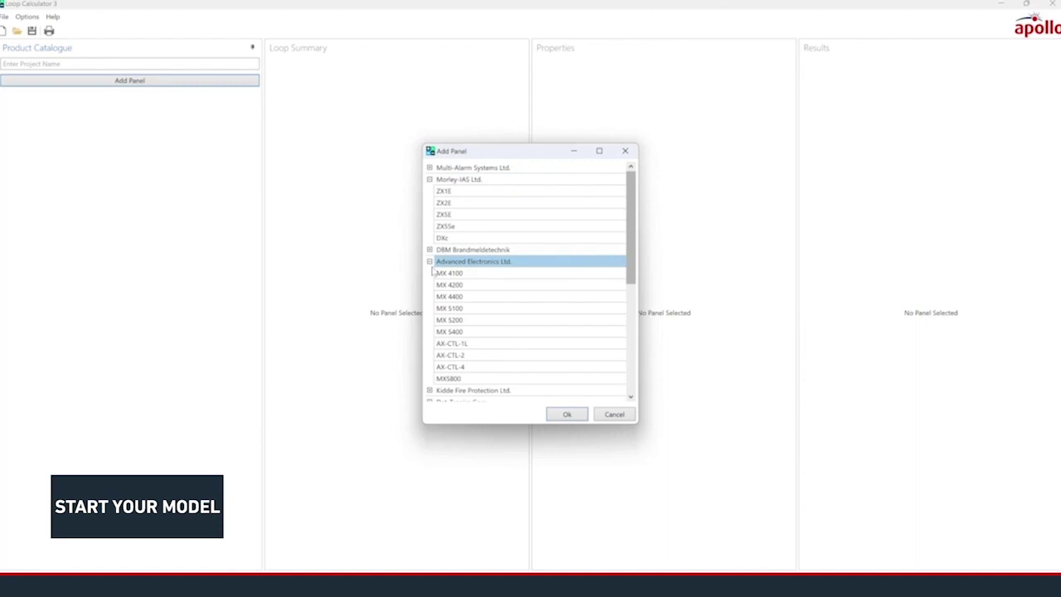
click(488, 334)
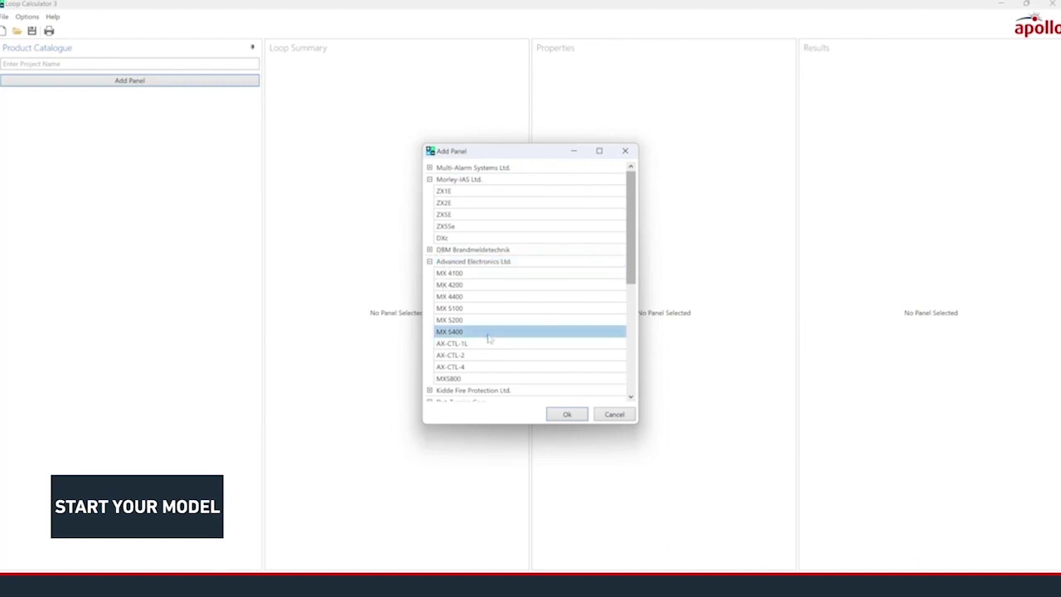
click(580, 416)
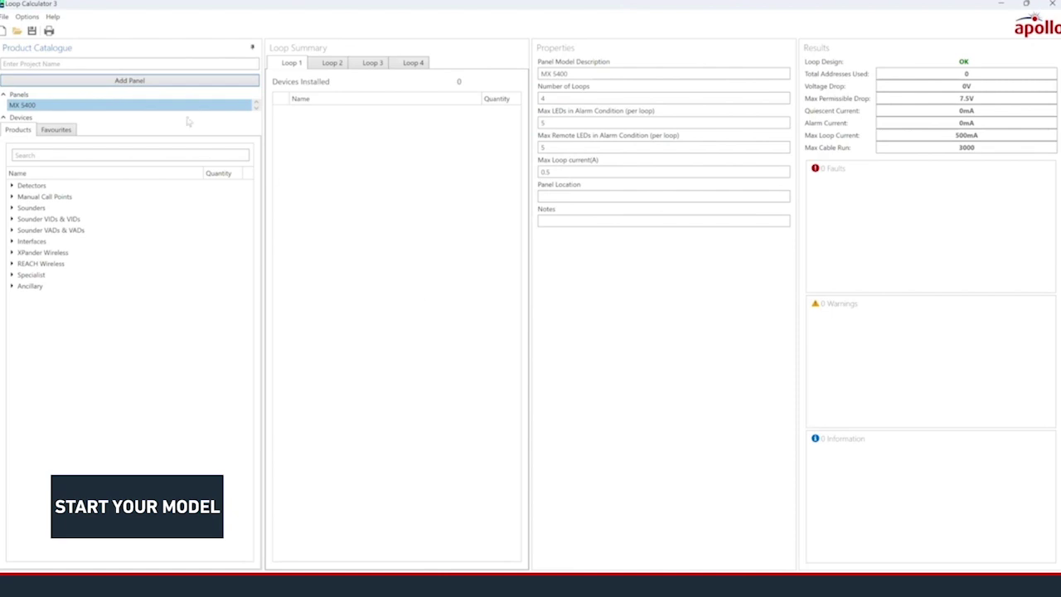
- Add an MX 5200 as the second panel, then select the MX 5400
click(172, 83)
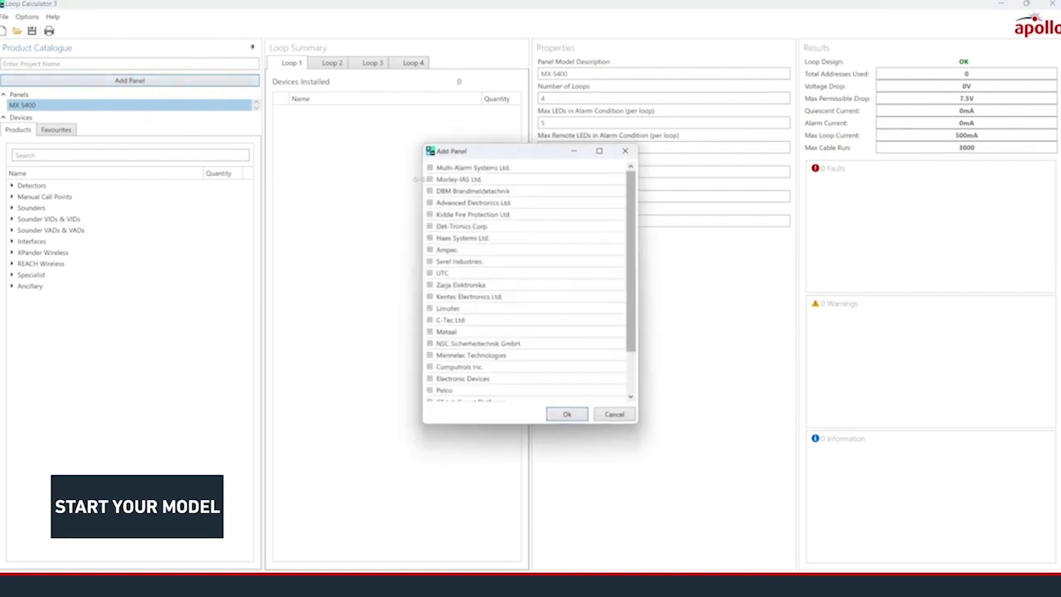
click(429, 202)
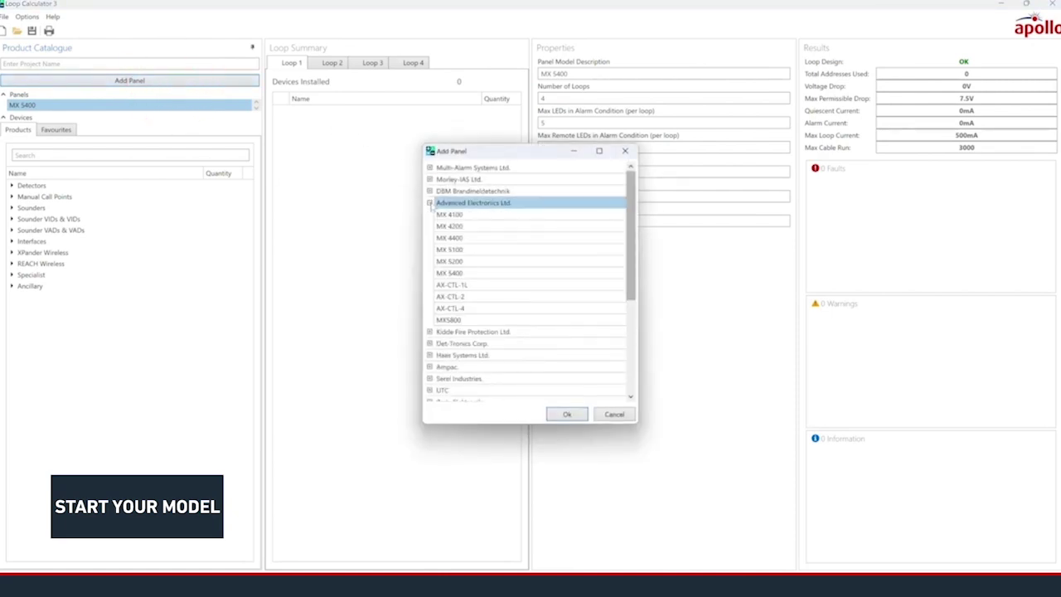
click(478, 261)
click(567, 414)
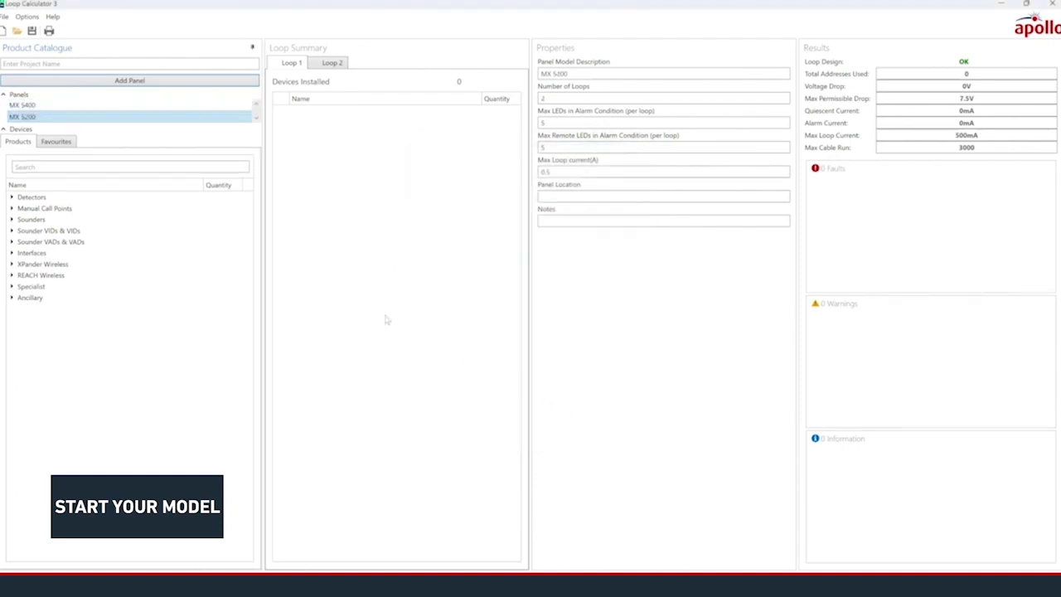
click(69, 107)
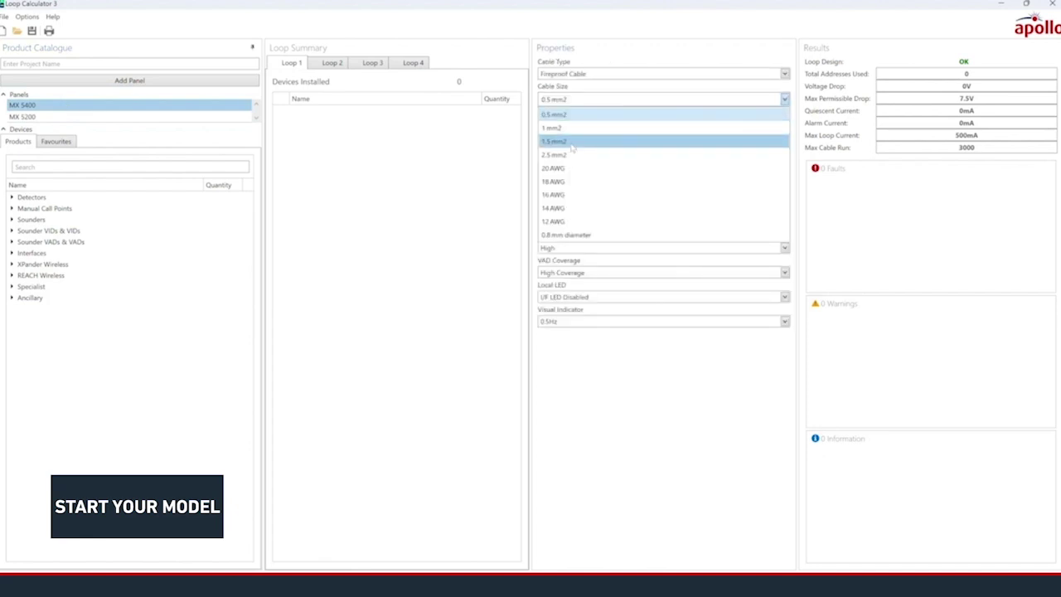
- Make a first pass at cable sizes, setting loop 2 to 2.5 mm2, and check the MX 5200
click(572, 141)
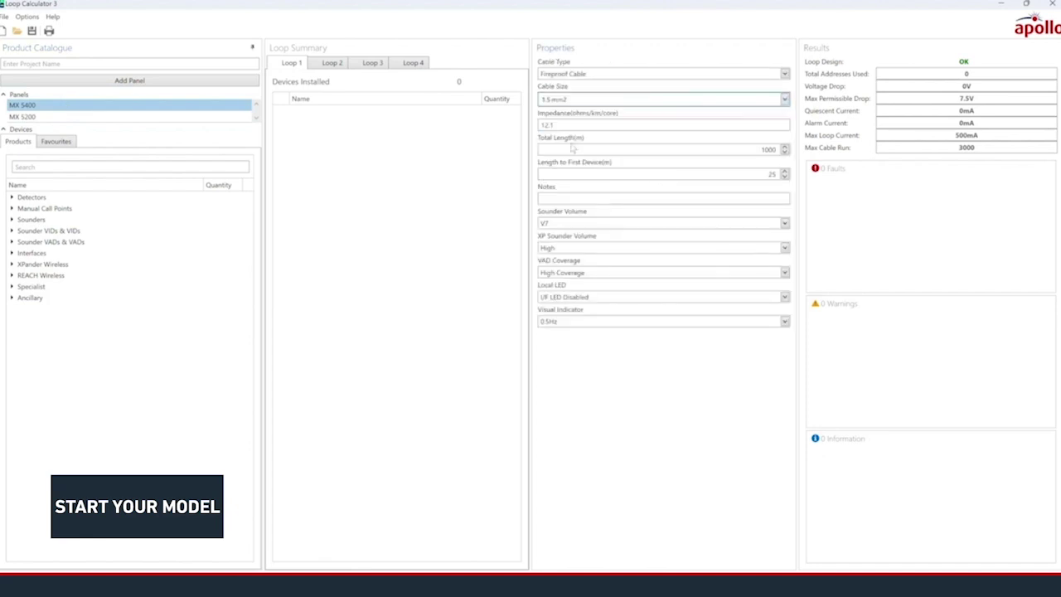
click(332, 64)
click(576, 98)
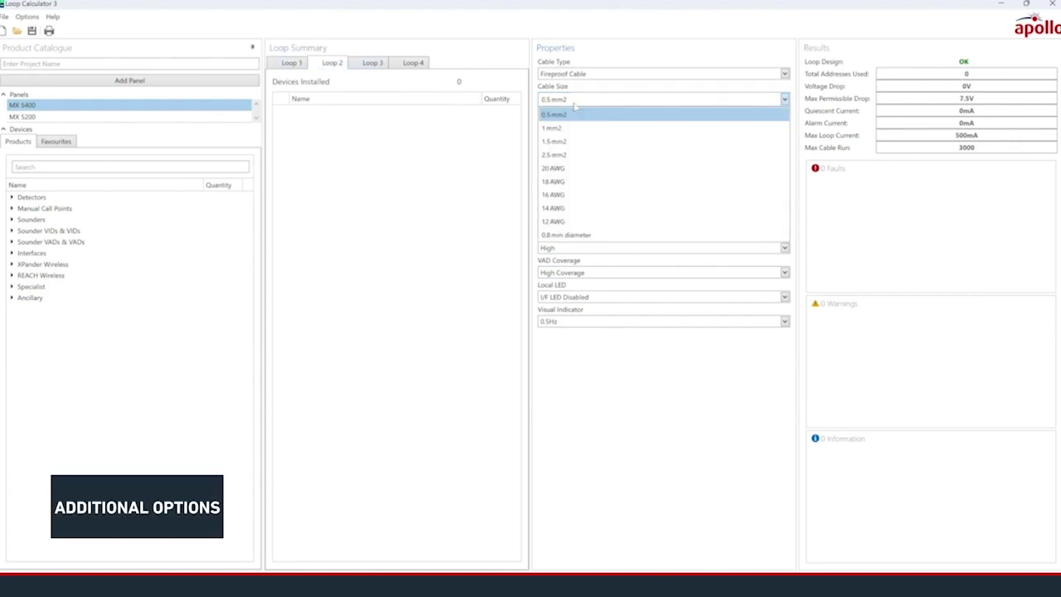
click(576, 139)
click(68, 106)
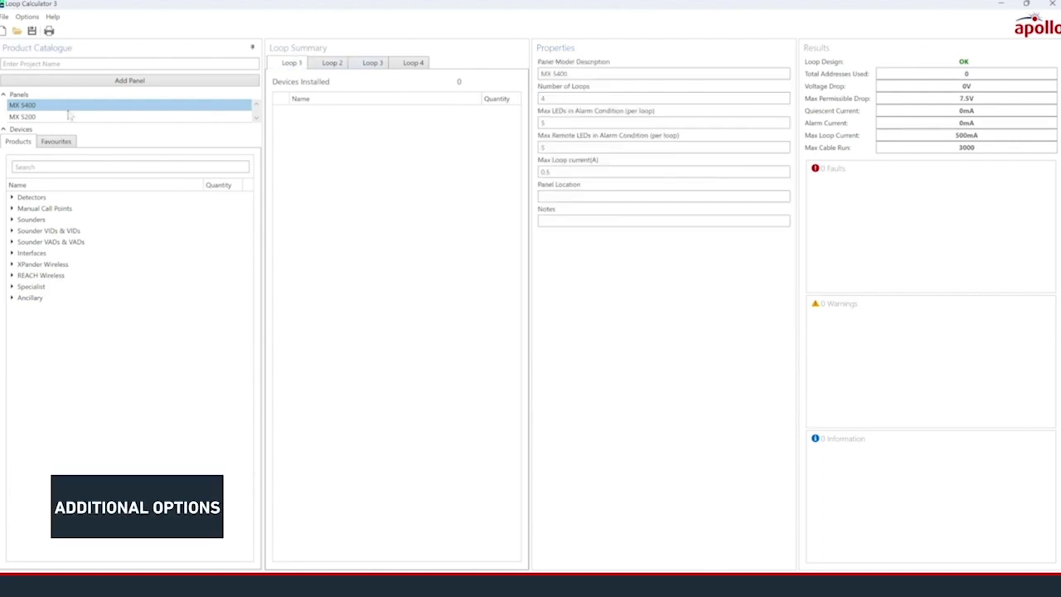
click(69, 116)
click(68, 106)
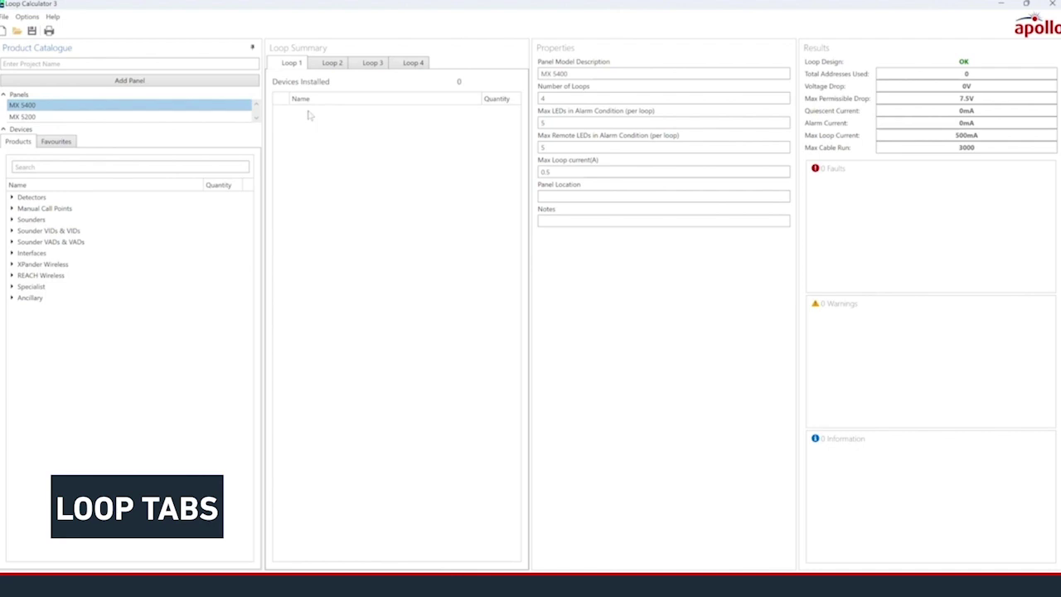
- Confirm MX 5400 loop 1 at 1.5 mm2 and loop 2 at 2.5 mm2 (7.41 ohms/km/core)
click(309, 68)
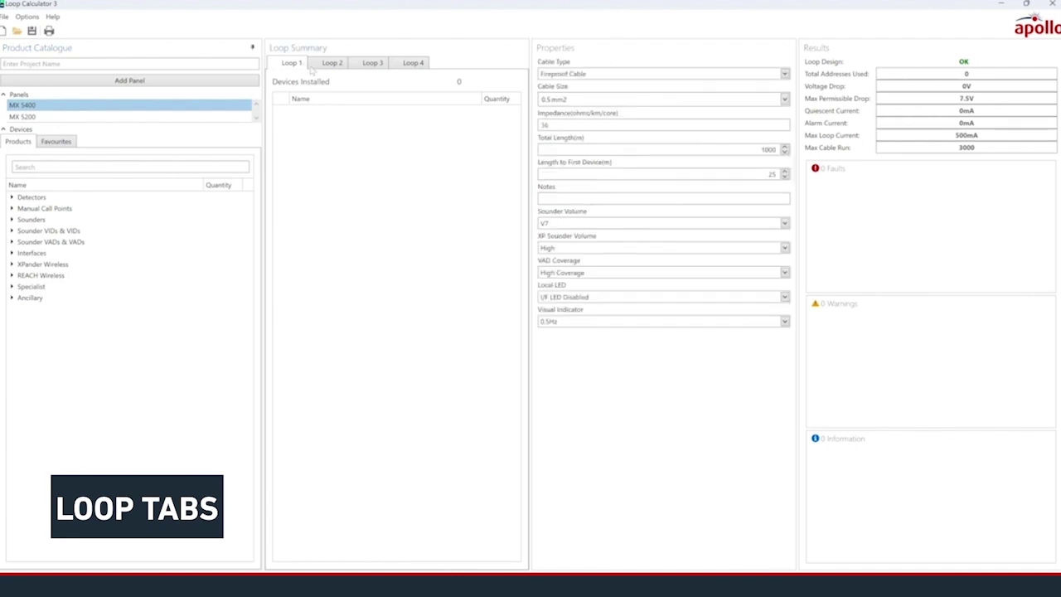
click(562, 100)
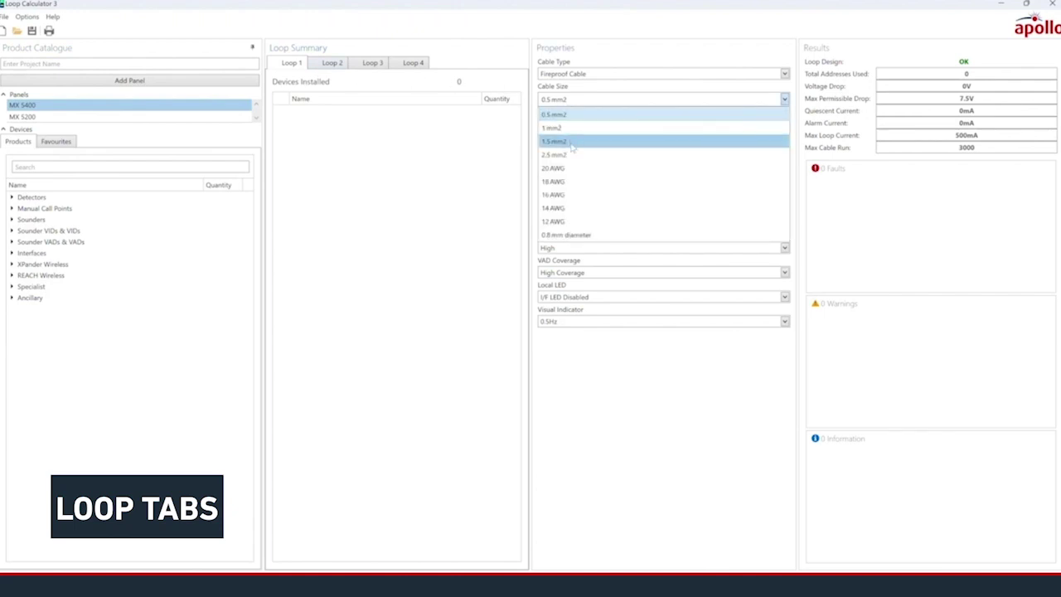
click(572, 143)
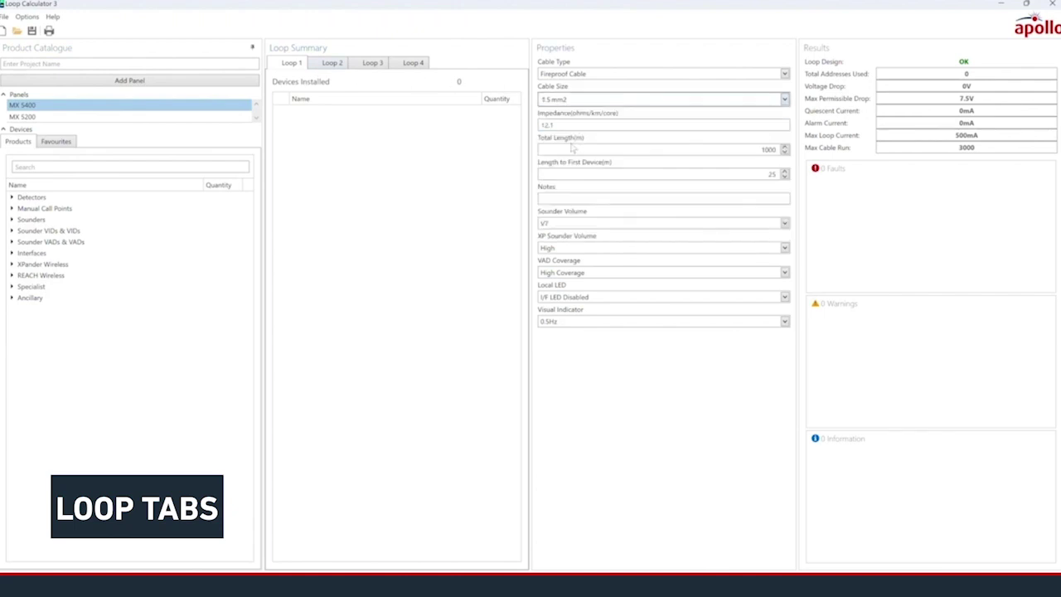
click(332, 66)
click(576, 102)
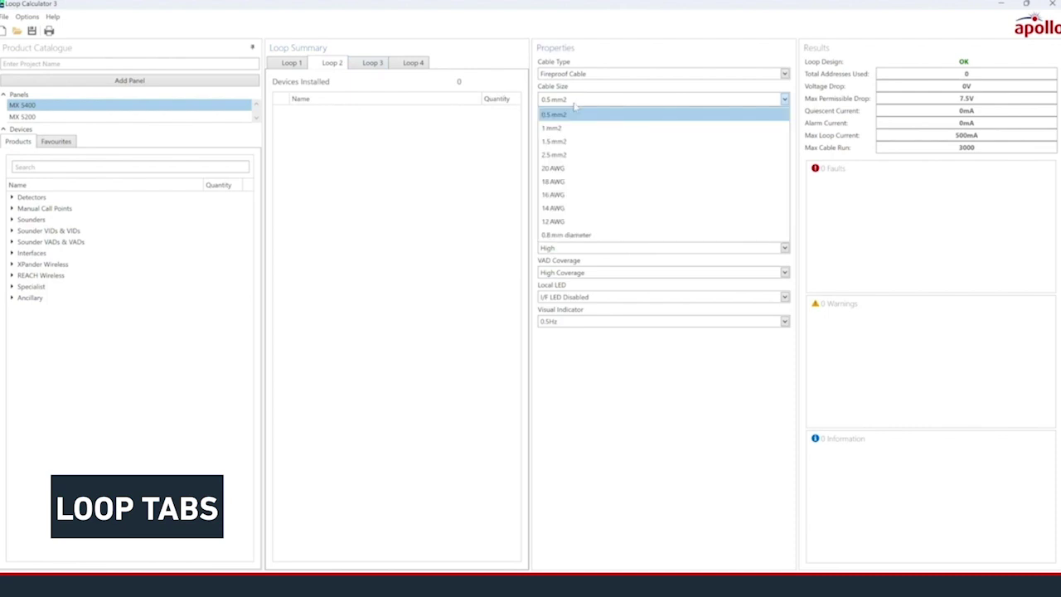
click(576, 153)
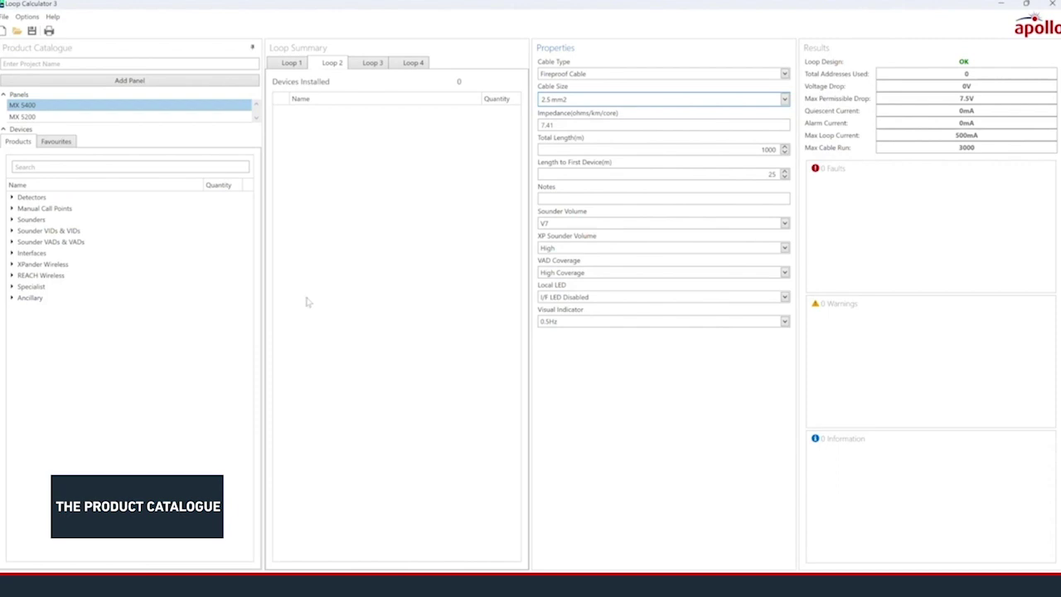
- Expand the Detectors category and search the product catalogue for 'optical'
click(12, 198)
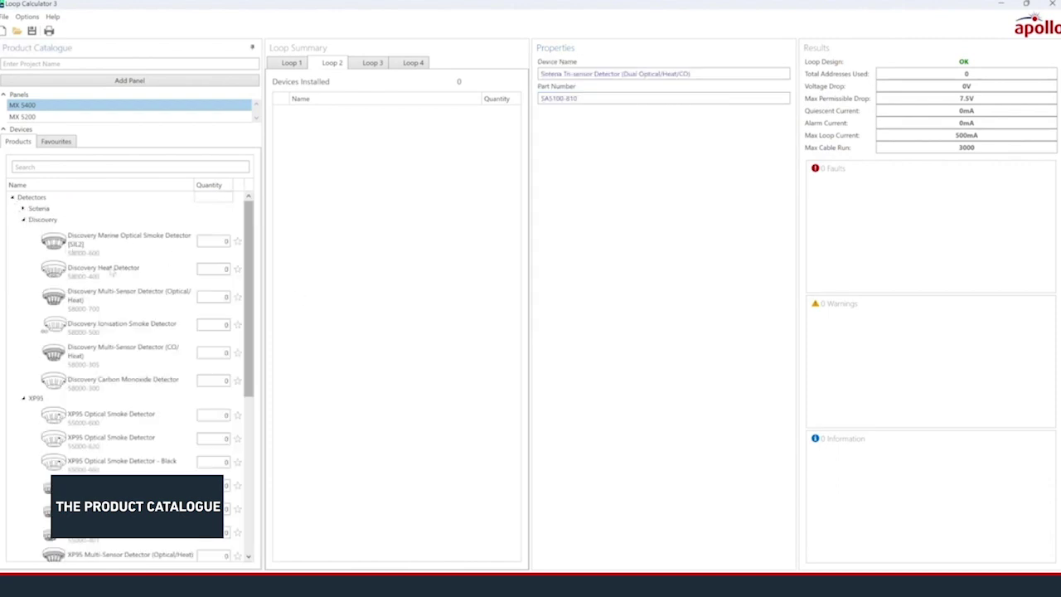
click(99, 166)
text(optical)
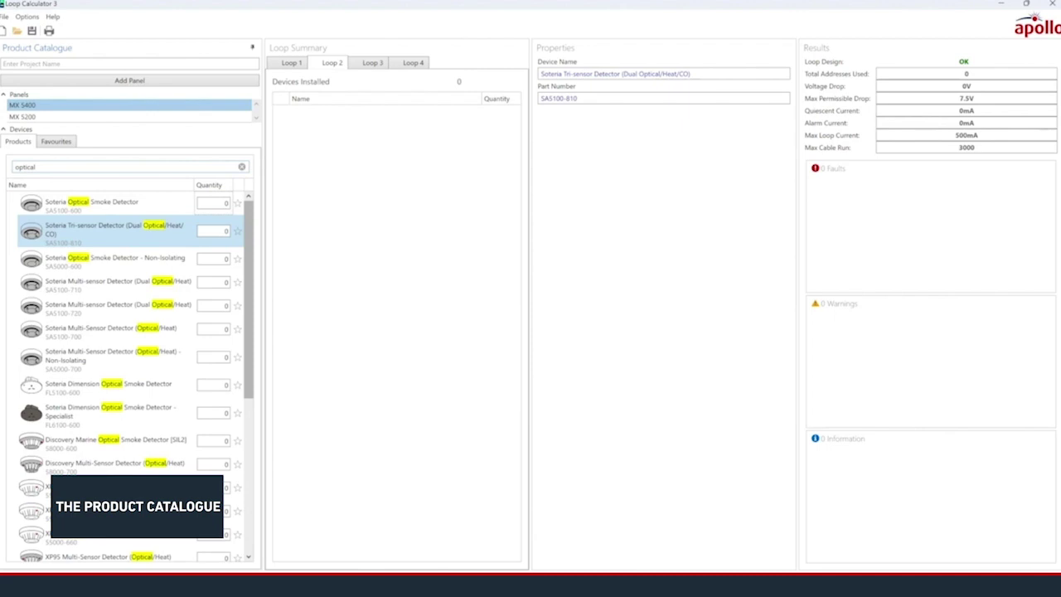
- Add 3 Soteria Optical Smoke Detectors to MX 5400 loop 2
click(173, 213)
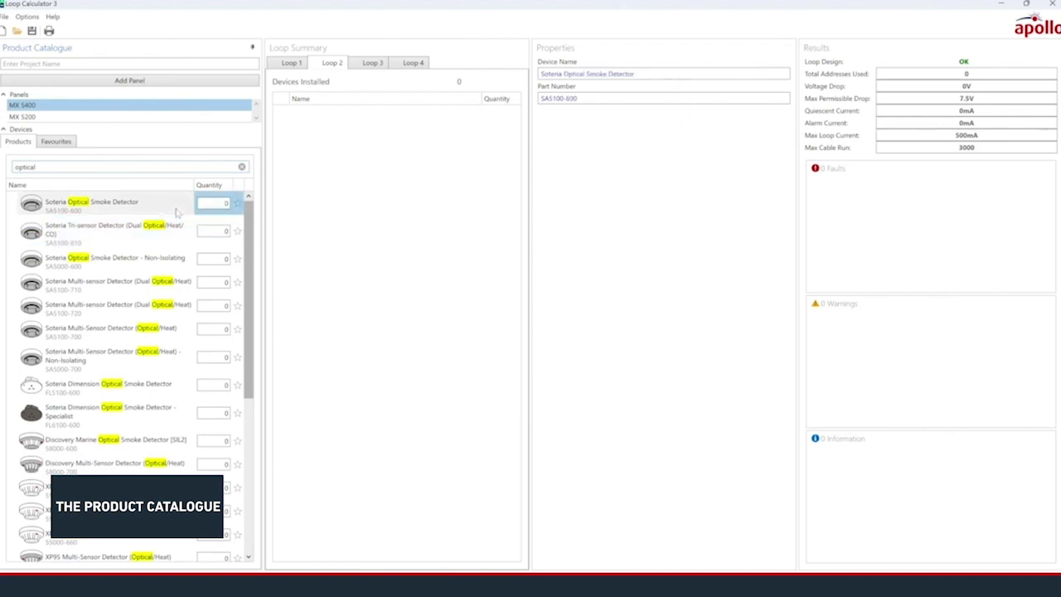
click(224, 202)
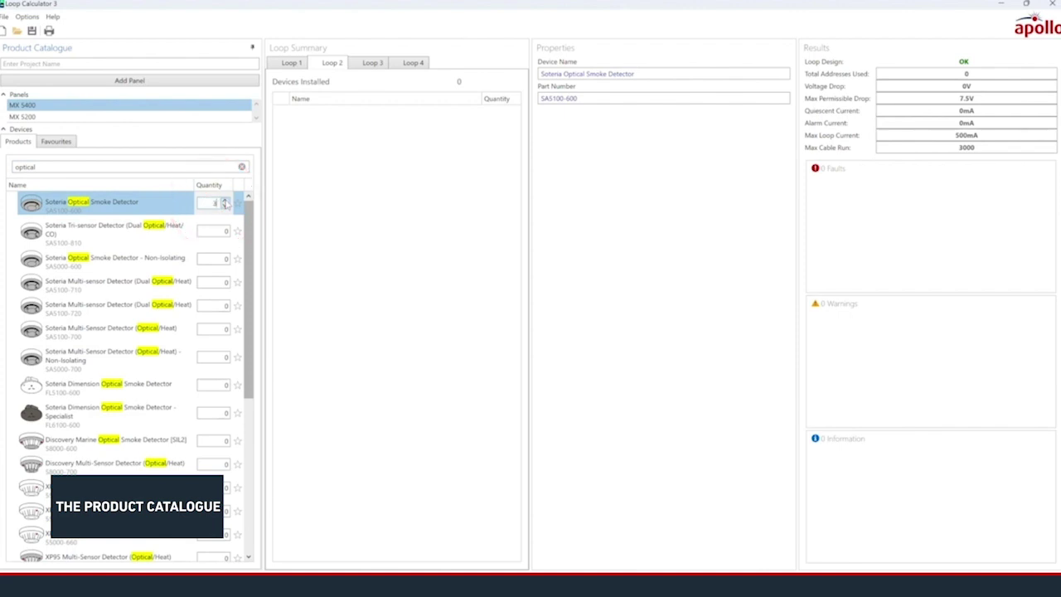
click(302, 210)
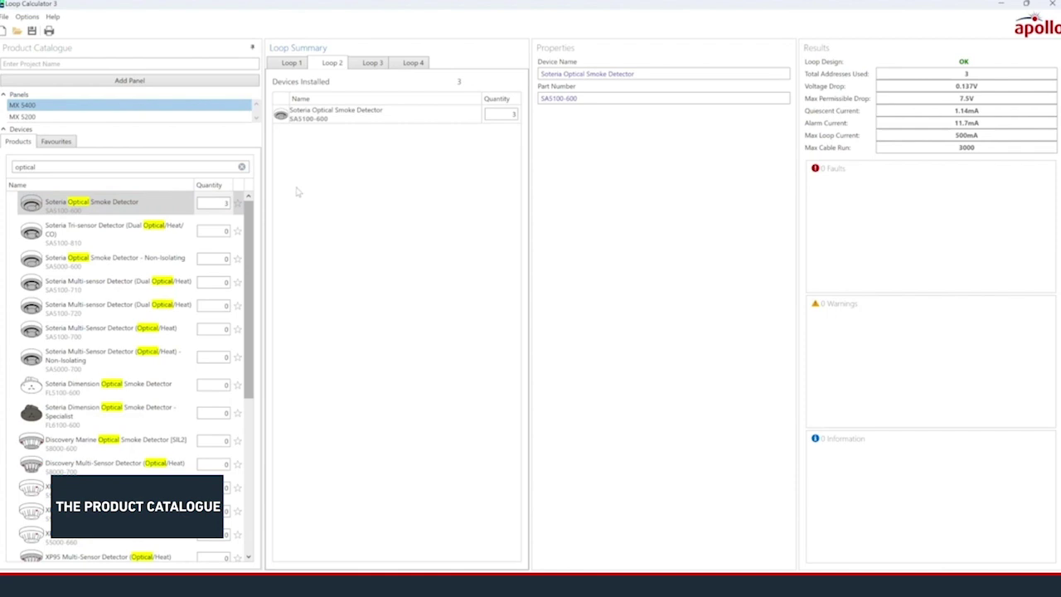
- Add 3 Soteria Tri-sensor Detectors to MX 5400 loop 1
click(292, 63)
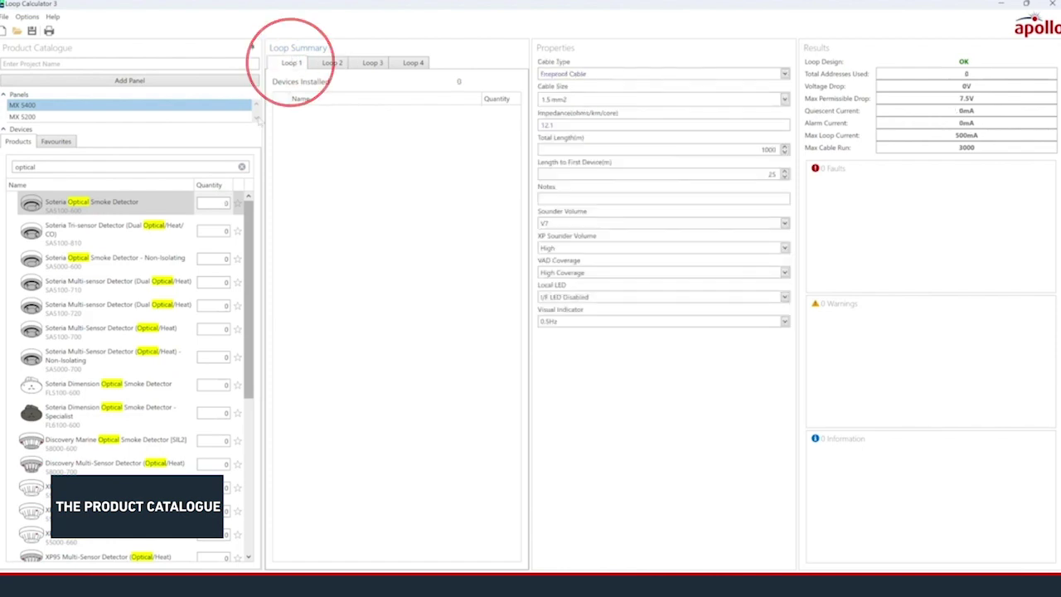
click(175, 231)
click(224, 231)
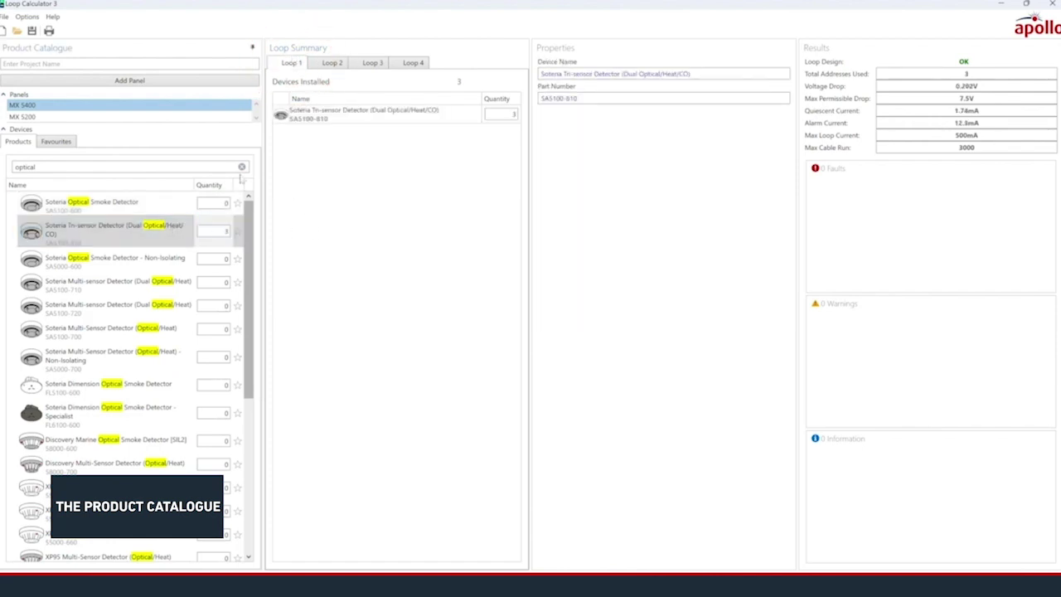
click(112, 121)
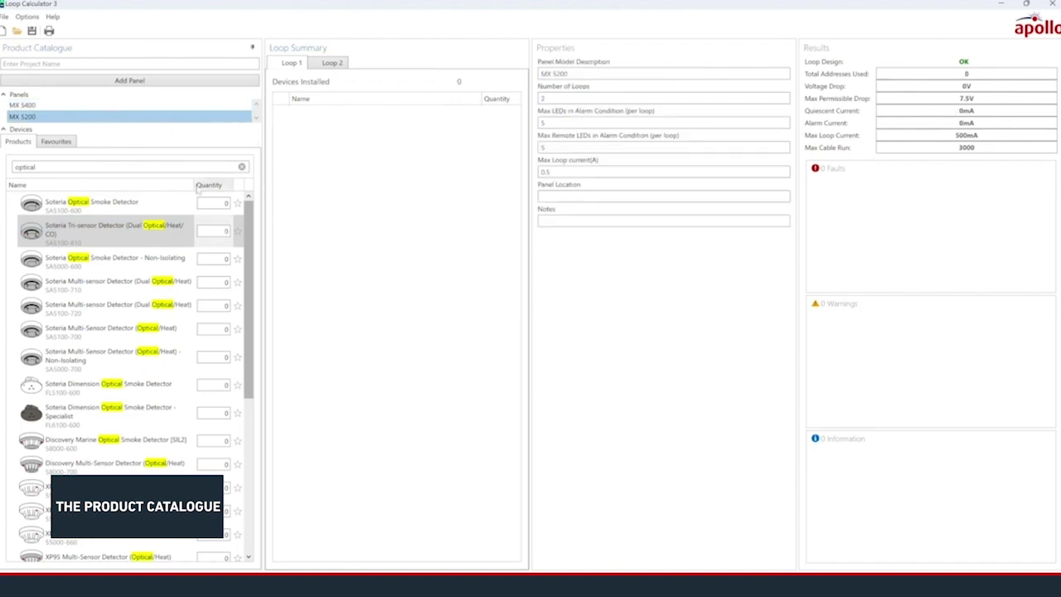
- Add 2 Dual Optical/Heat Multi-sensor Detectors to MX 5200 loop 1, then reselect MX 5400
click(171, 263)
click(171, 281)
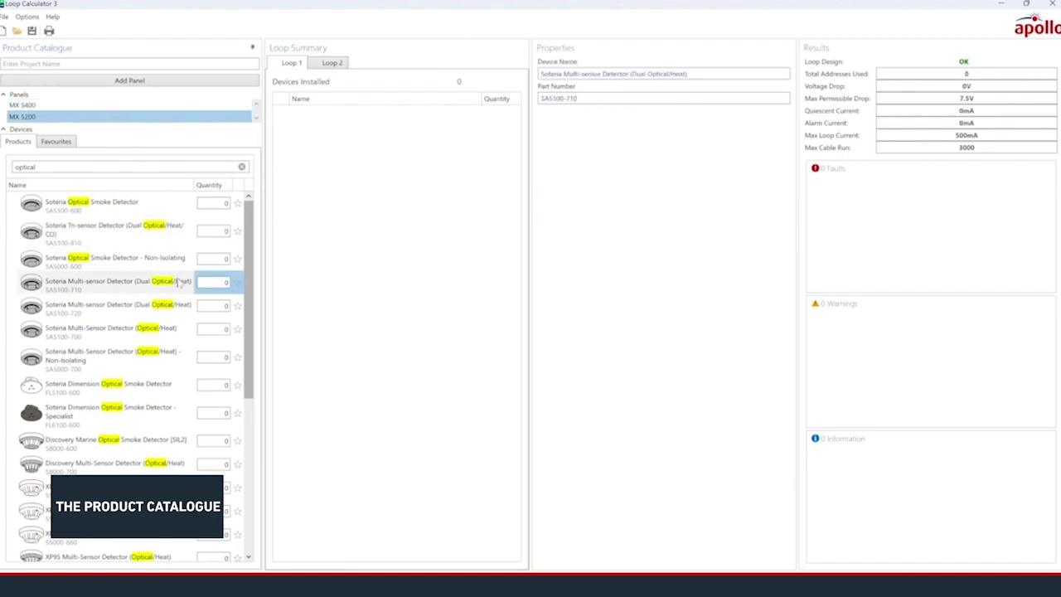
click(317, 274)
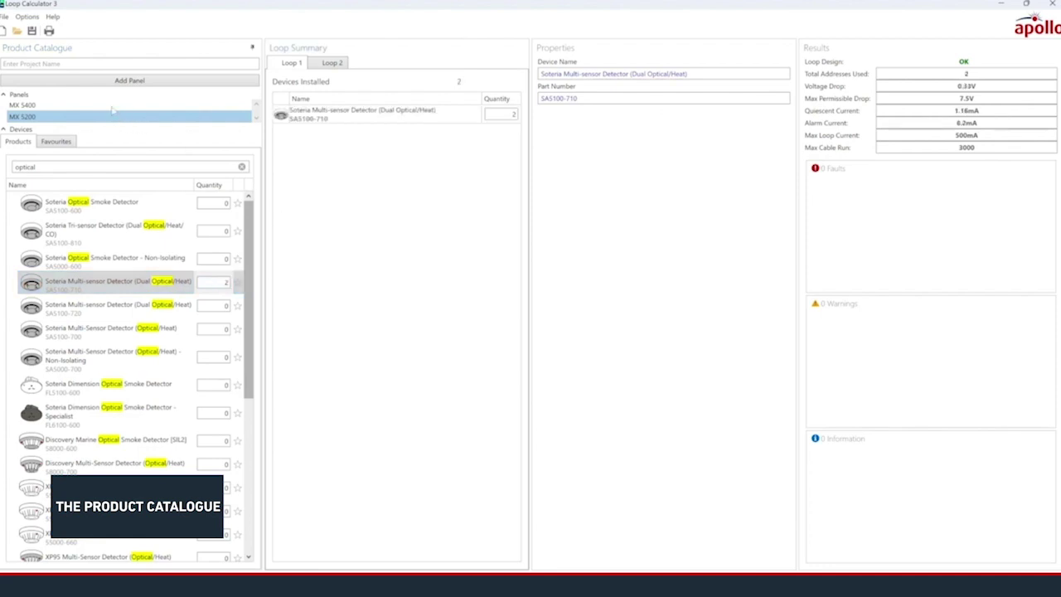
click(113, 106)
click(114, 114)
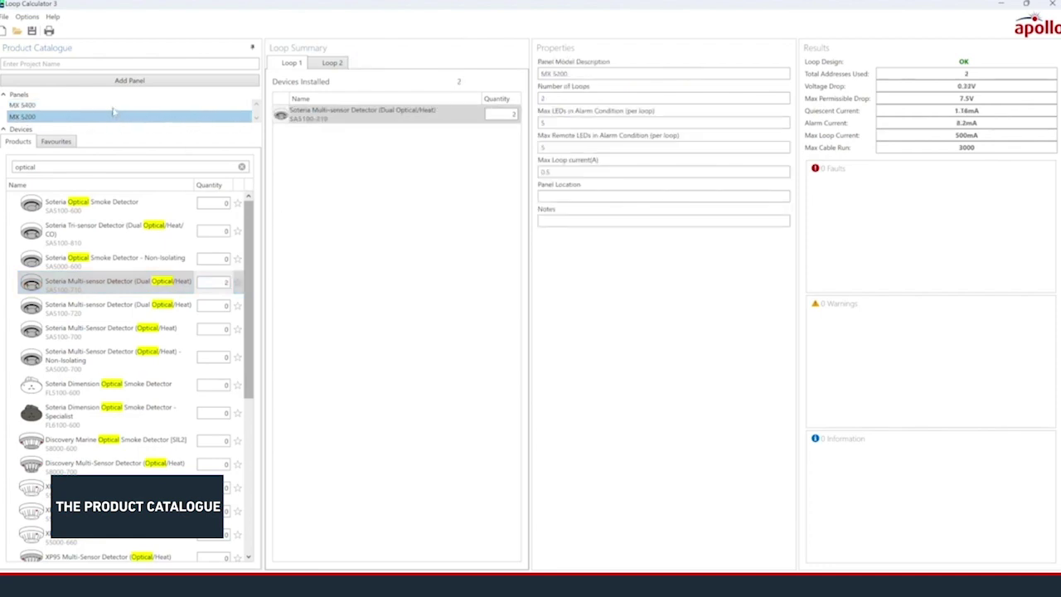
click(112, 105)
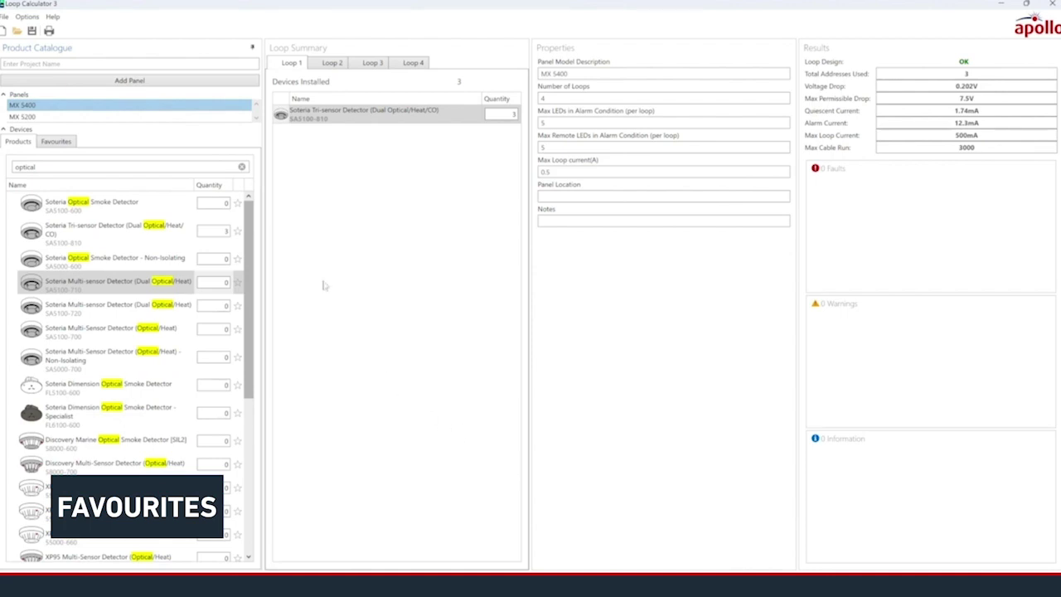
- Star the Soteria Optical and XP95 Optical Smoke Detectors as favourites
click(237, 204)
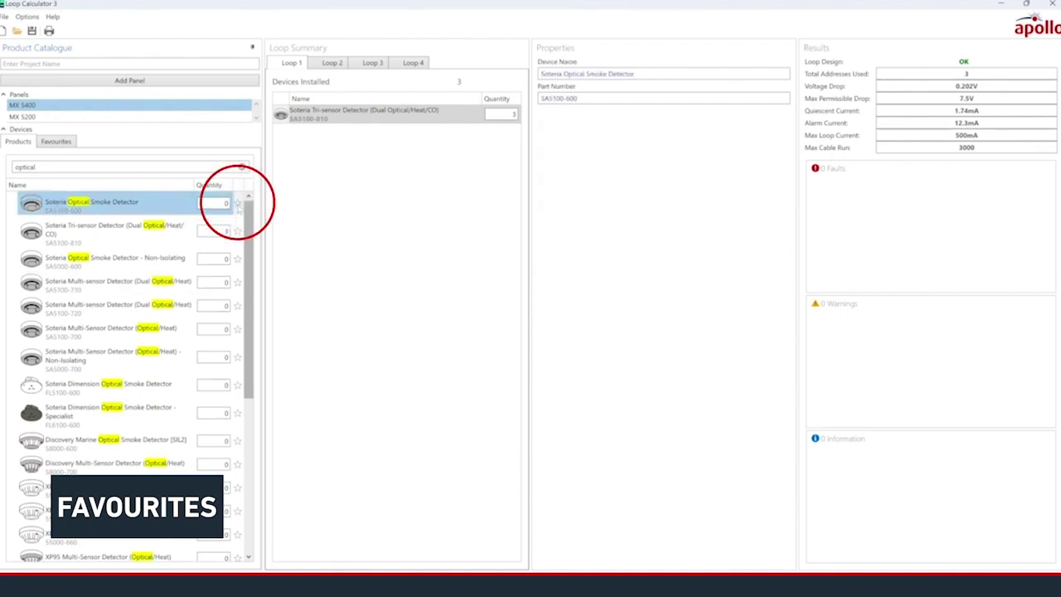
click(237, 204)
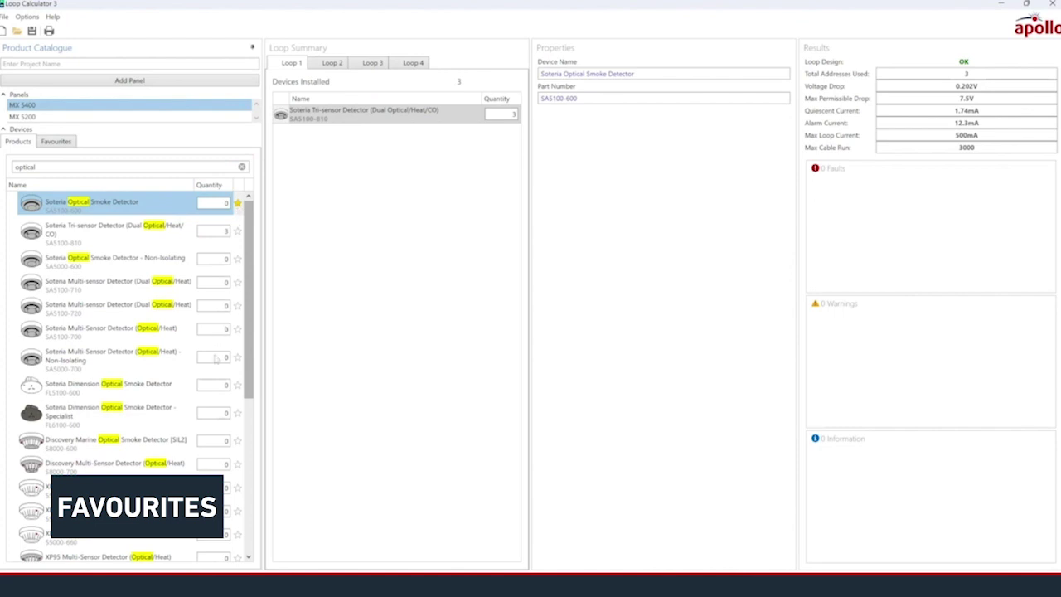
click(239, 490)
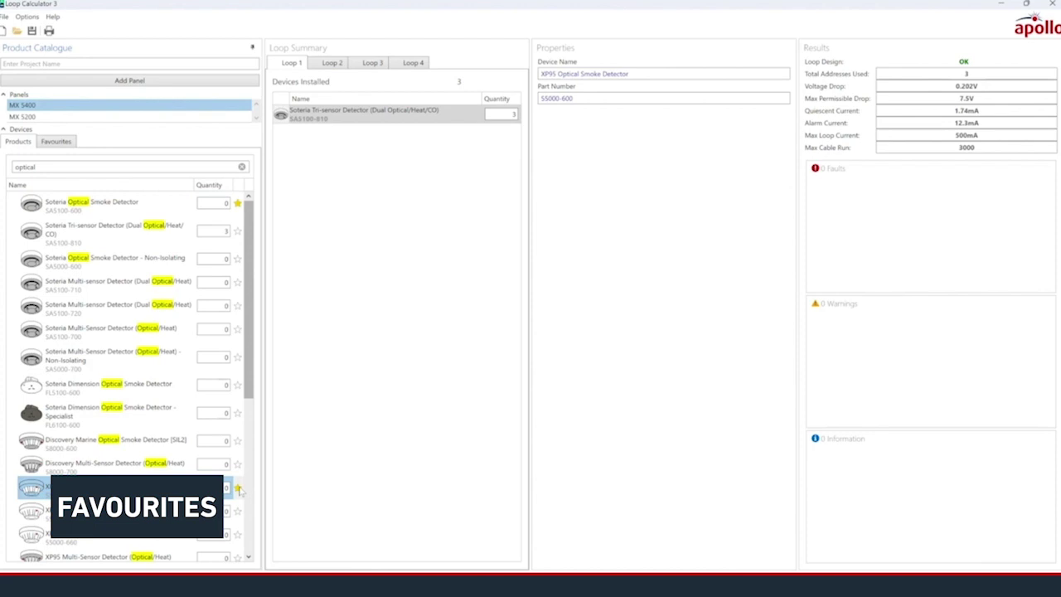
- In Favourites, move XP95 Optical Smoke Detector above Soteria Optical Smoke Detector
click(54, 141)
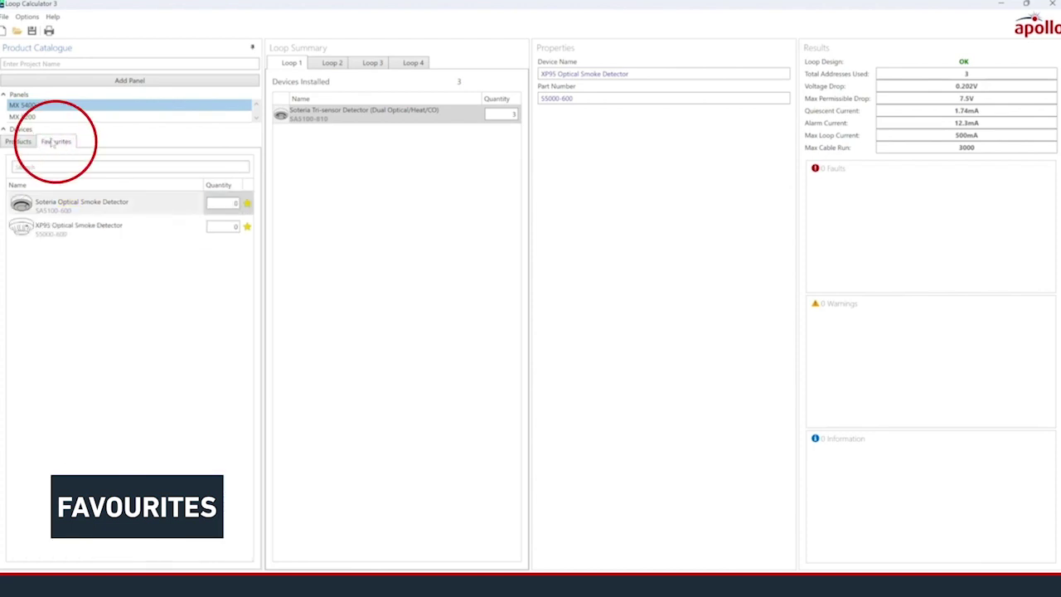
click(88, 212)
mouse_move(88, 212)
mouse_down()
mouse_move(90, 240)
mouse_move(93, 201)
mouse_up()
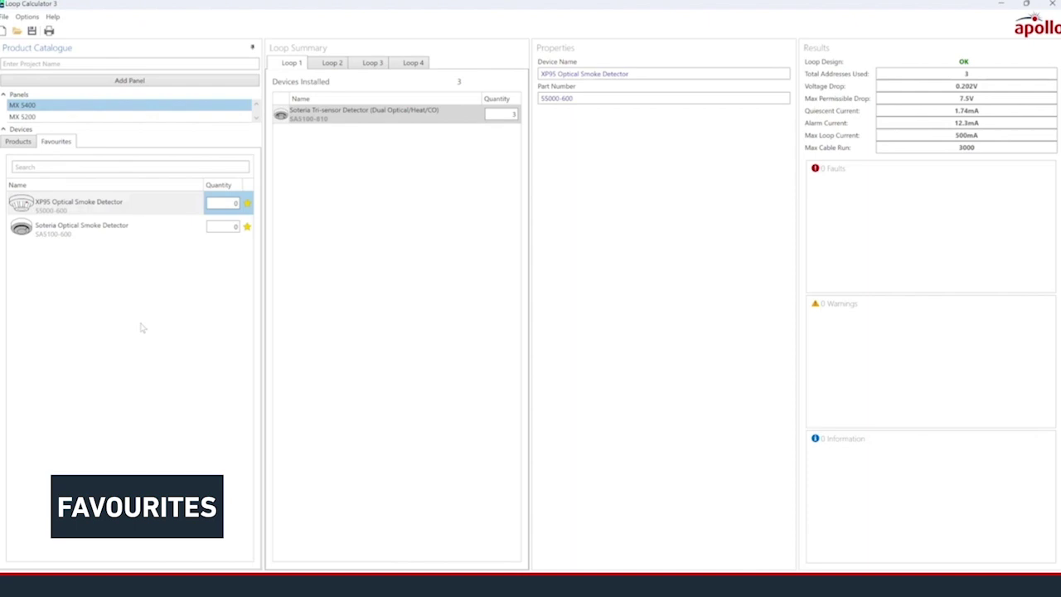
- Add Soteria Open Area Sounder VADs: 10 red-body units plus white-body red-flash units
click(19, 141)
click(12, 241)
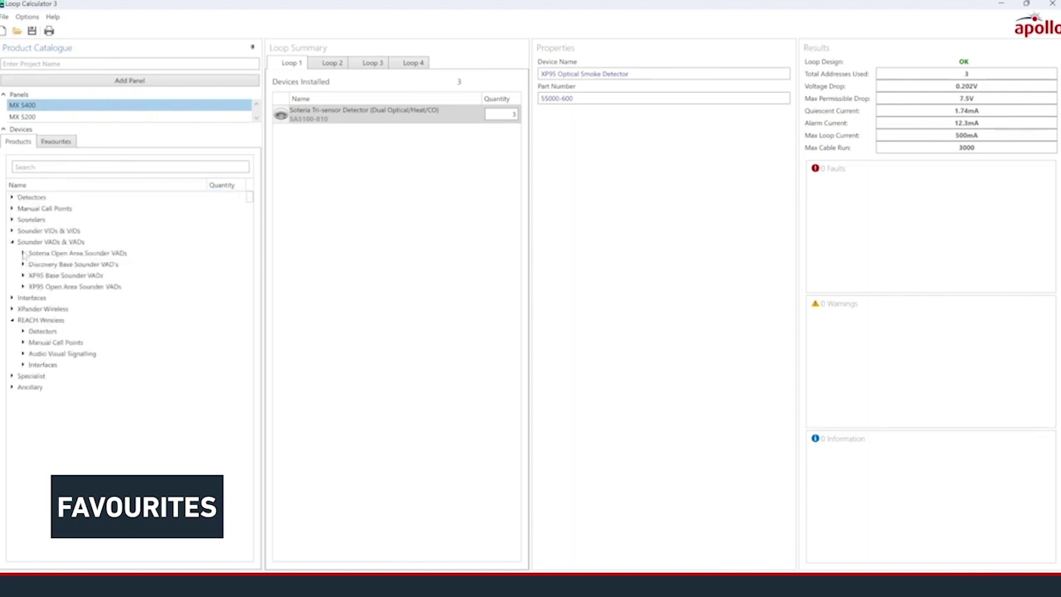
click(24, 252)
click(212, 274)
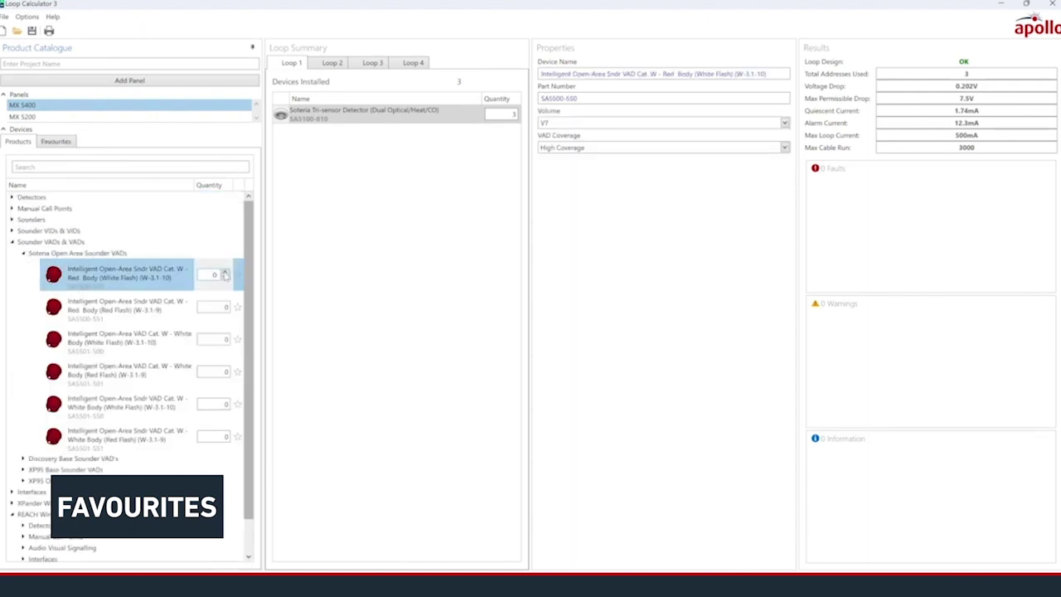
text(10)
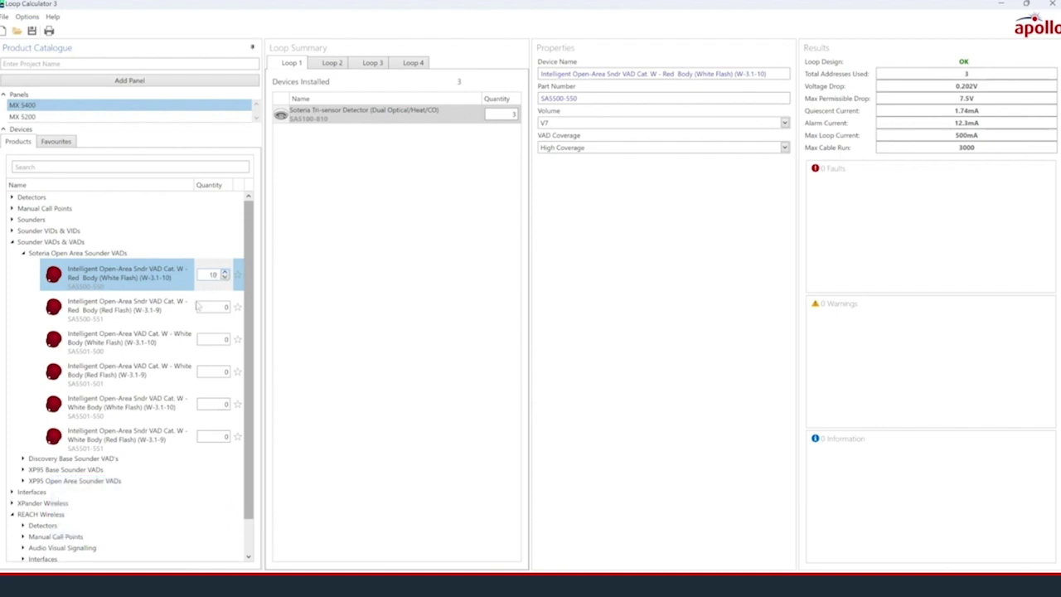
click(224, 368)
click(224, 369)
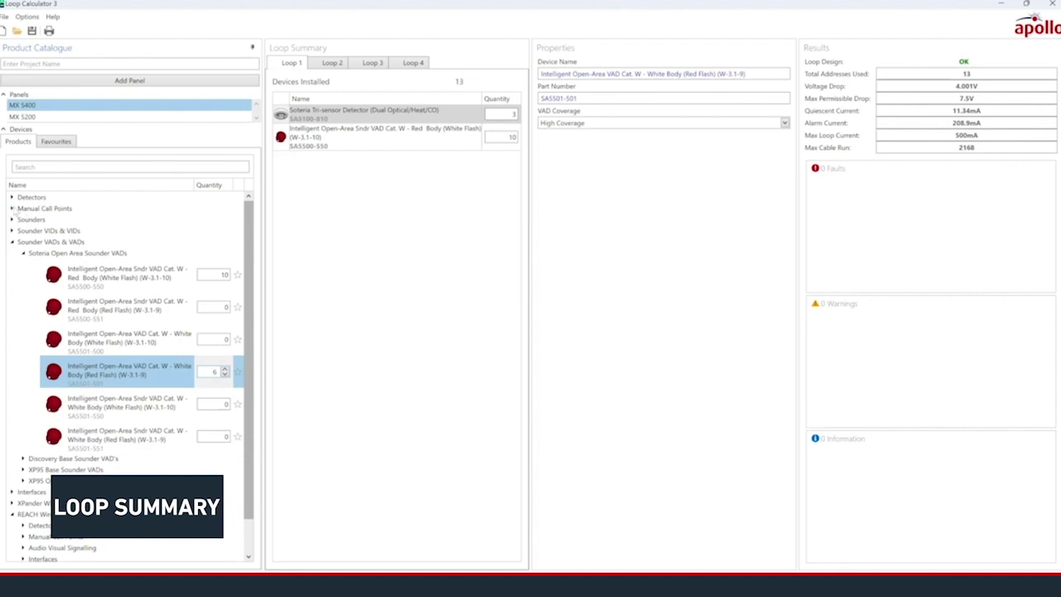
- Add 7 Intelligent Manual Call Points and 5 Outdoor manual call points to the loop
click(13, 208)
click(23, 220)
click(213, 236)
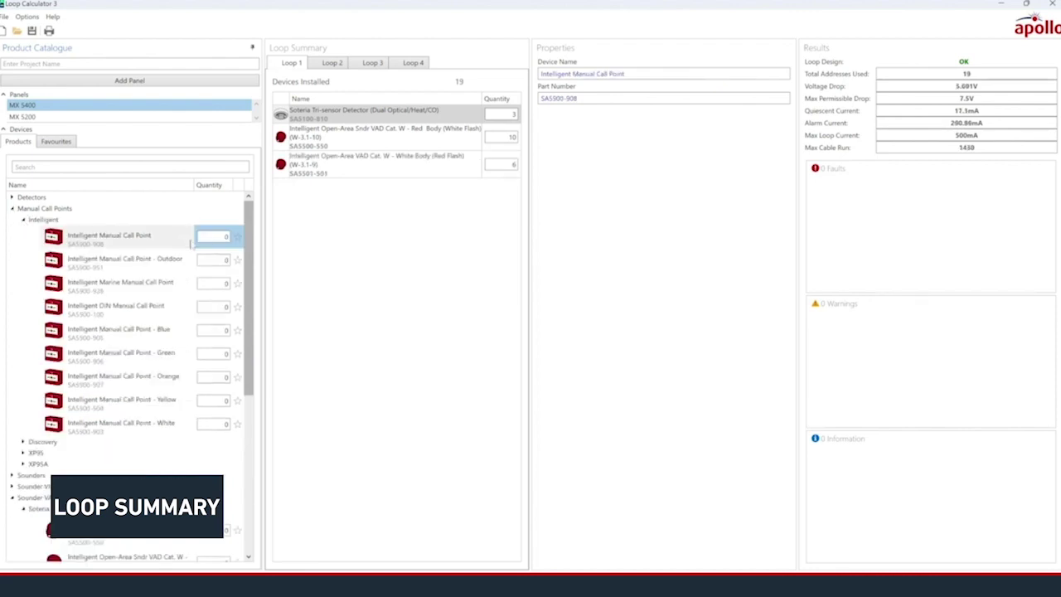
click(224, 236)
click(225, 236)
click(224, 237)
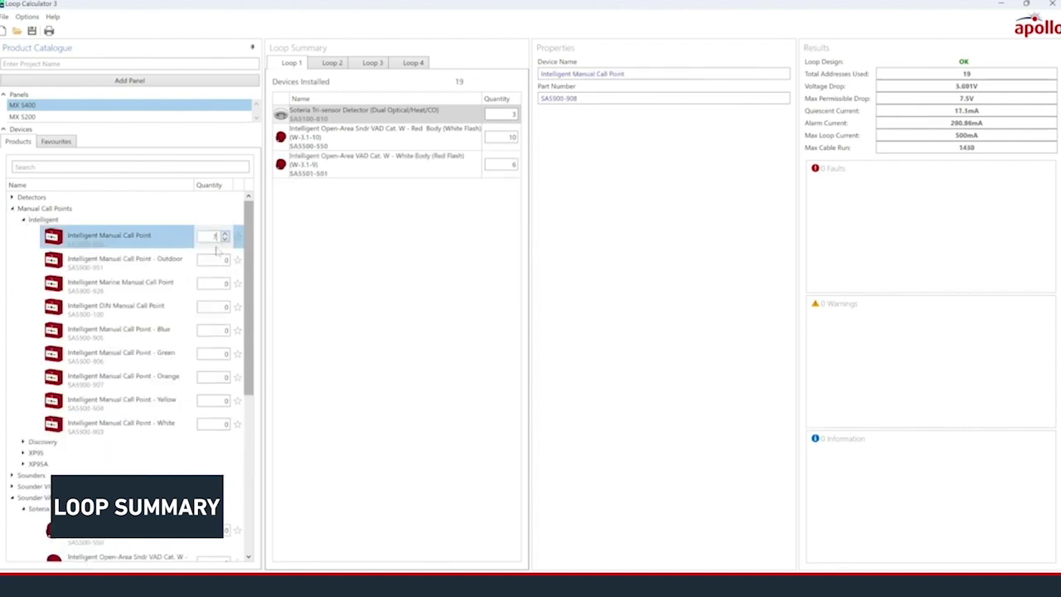
click(223, 259)
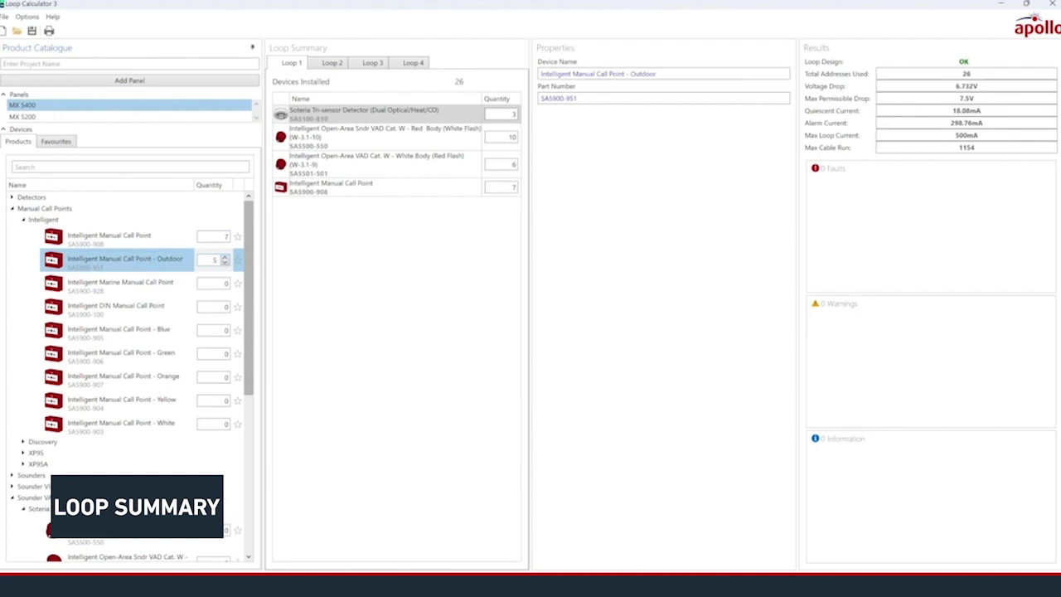
click(42, 199)
- Add 5 black XP95 Optical Smoke Detectors to Loop 1 and preview the Loop Configuration Report
click(13, 197)
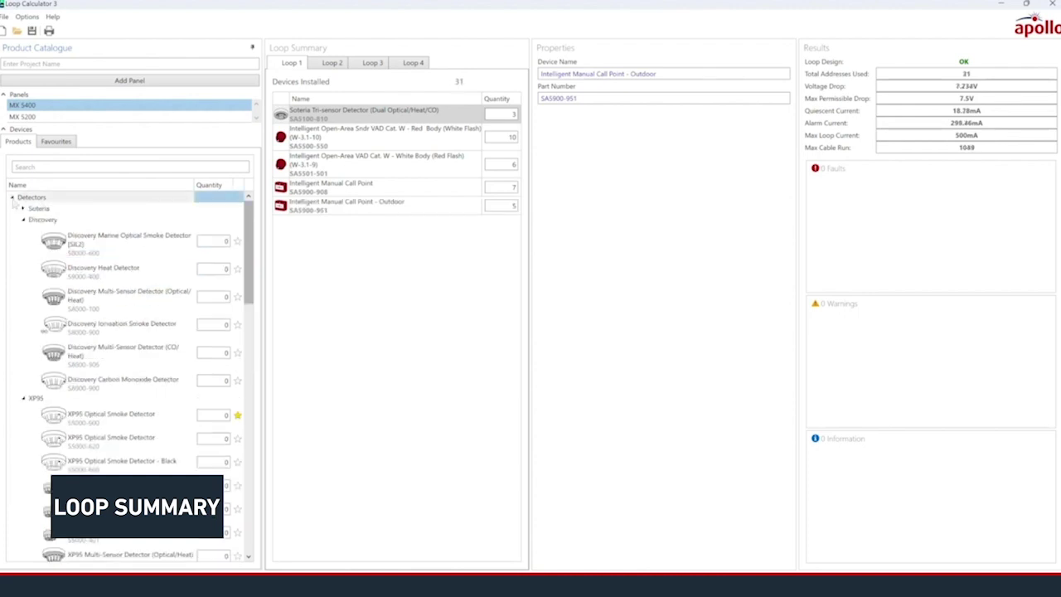
click(224, 328)
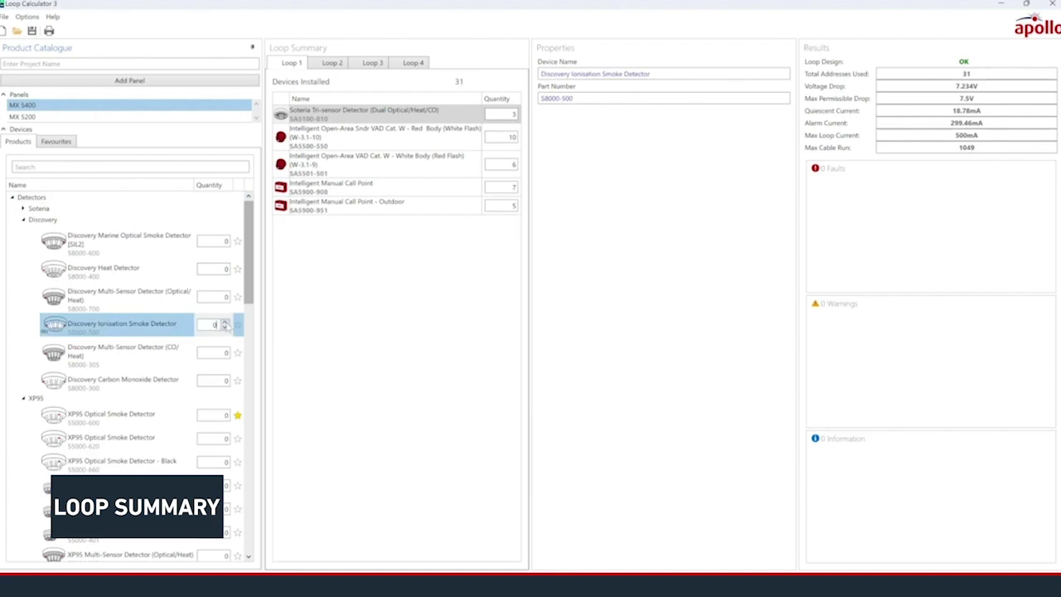
click(158, 384)
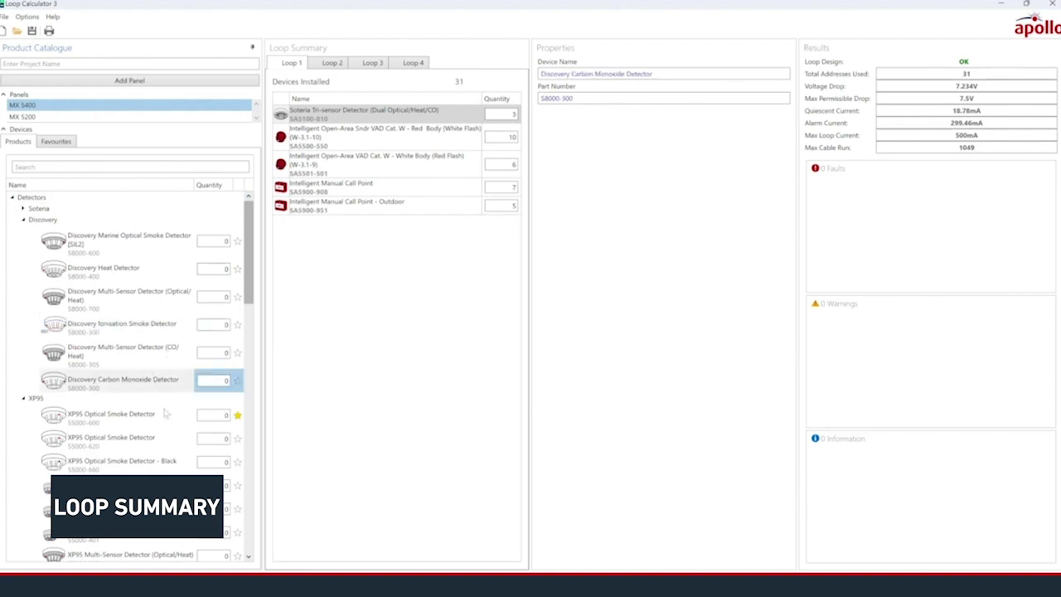
click(170, 414)
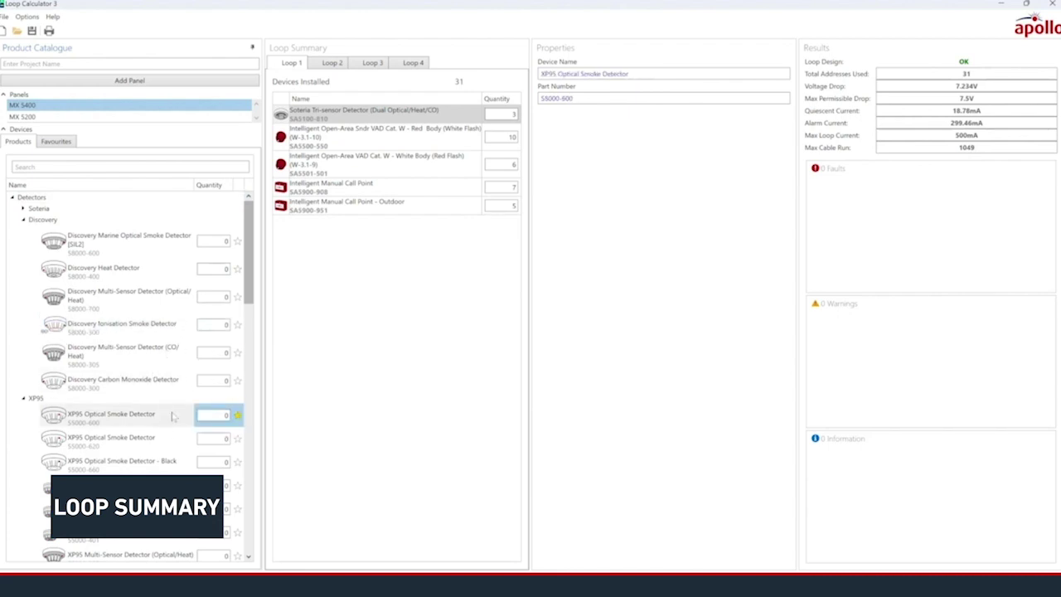
click(181, 461)
click(225, 459)
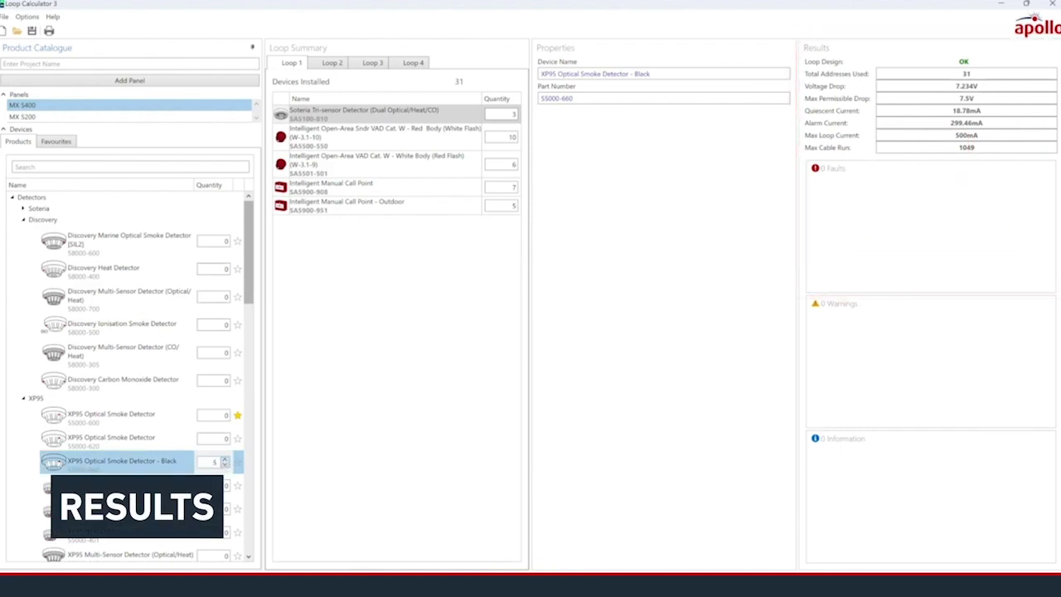
click(341, 368)
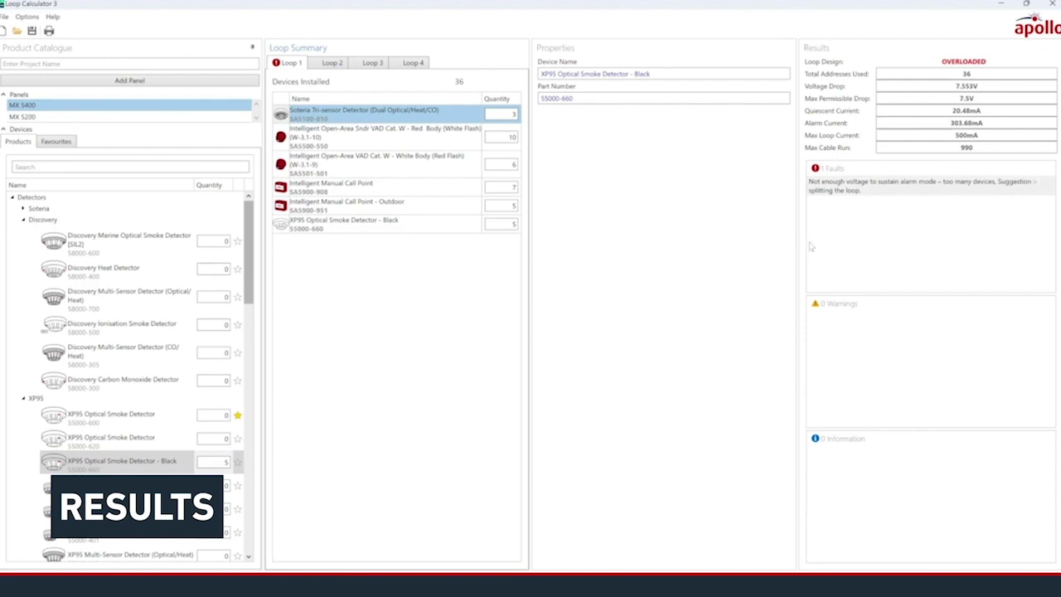
click(460, 139)
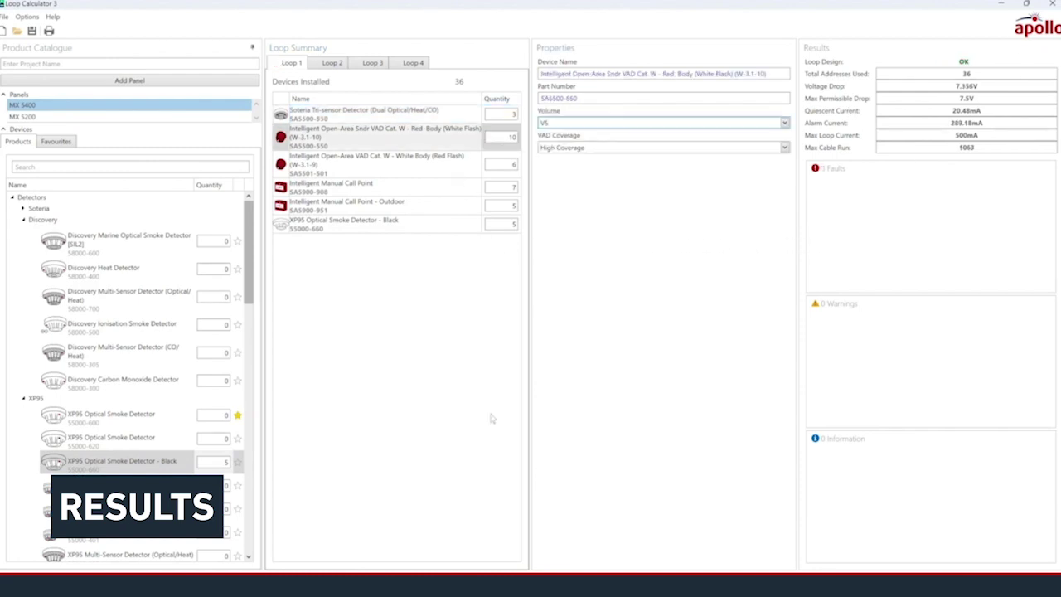
click(49, 30)
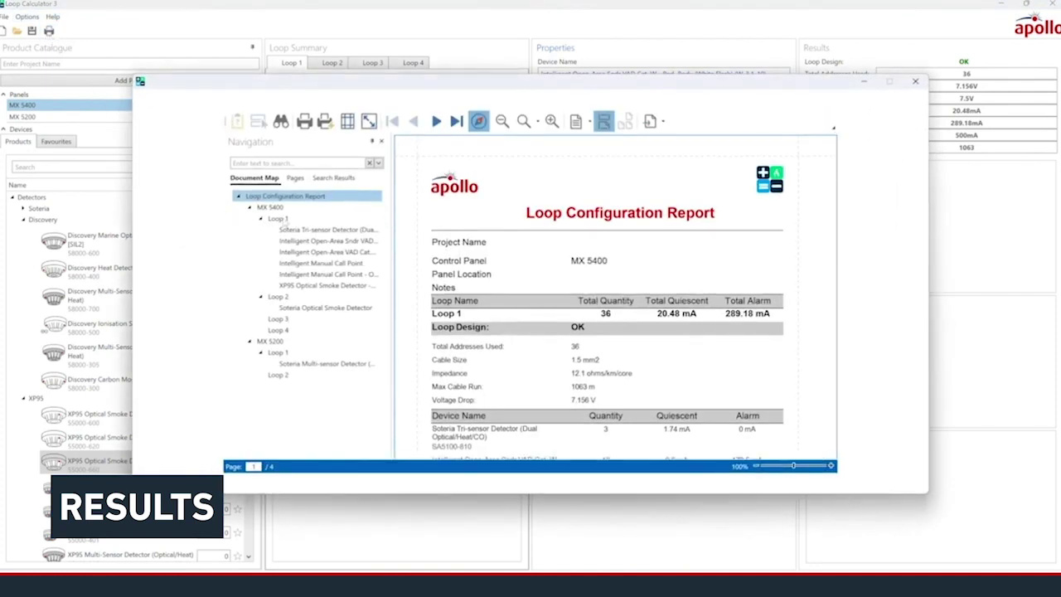
- Step through the report via the Document Map from Loop 1 to MX 5200 page 4, then open Print
click(278, 219)
click(320, 232)
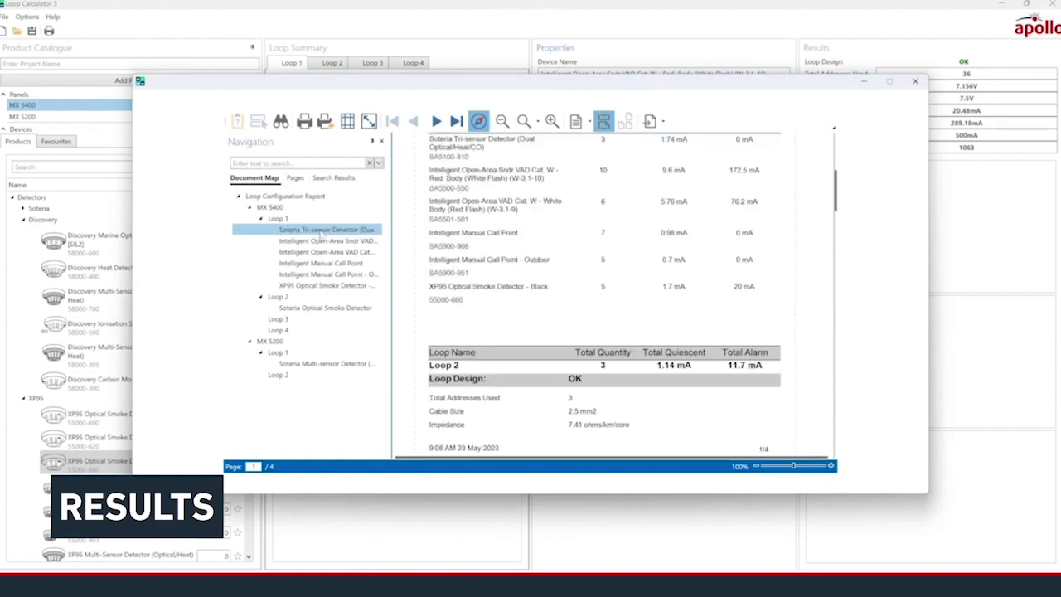
click(321, 308)
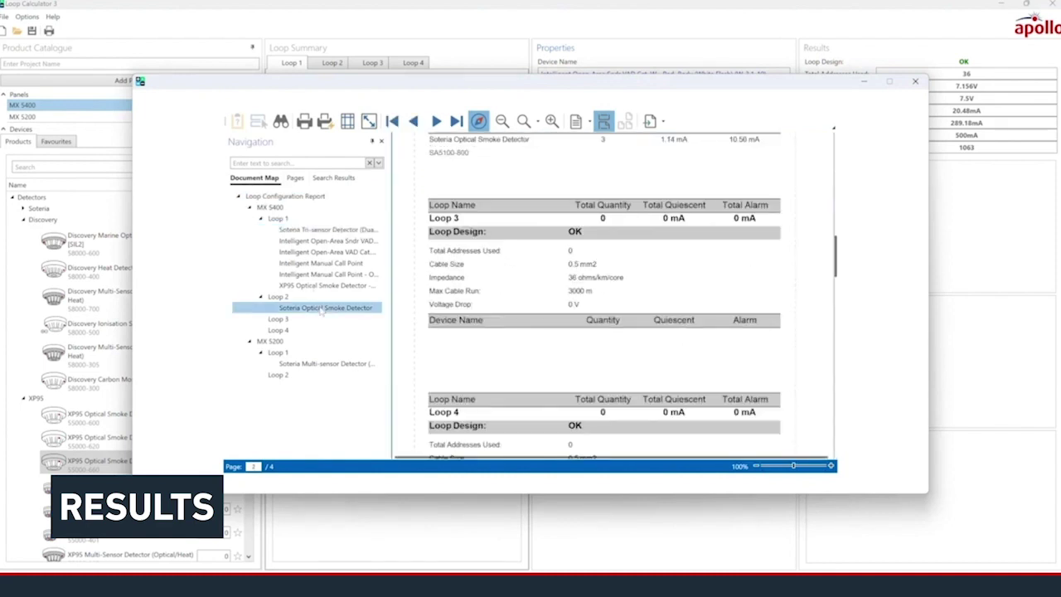
click(329, 364)
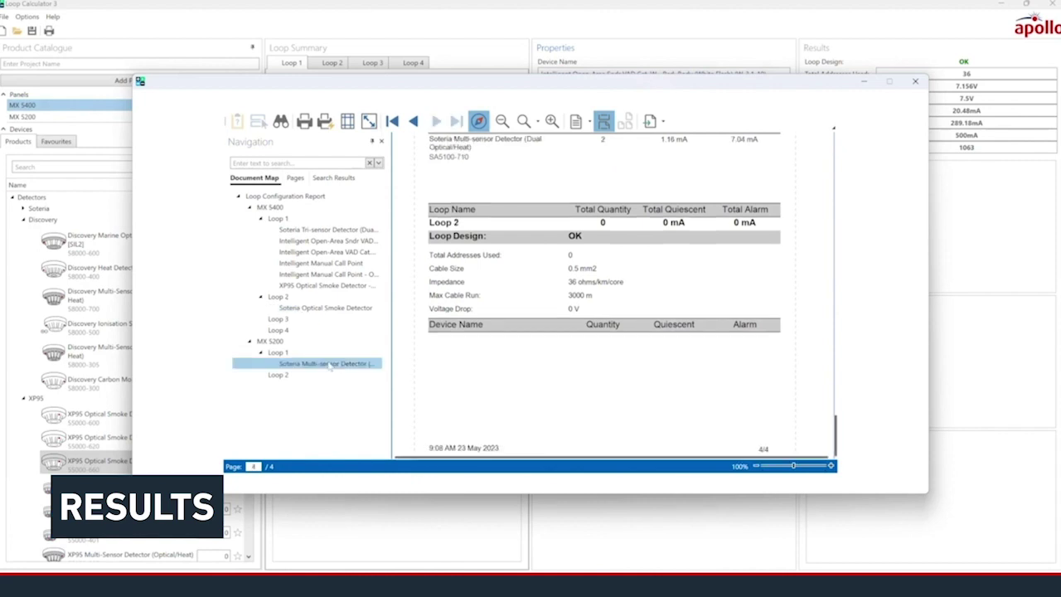
click(298, 123)
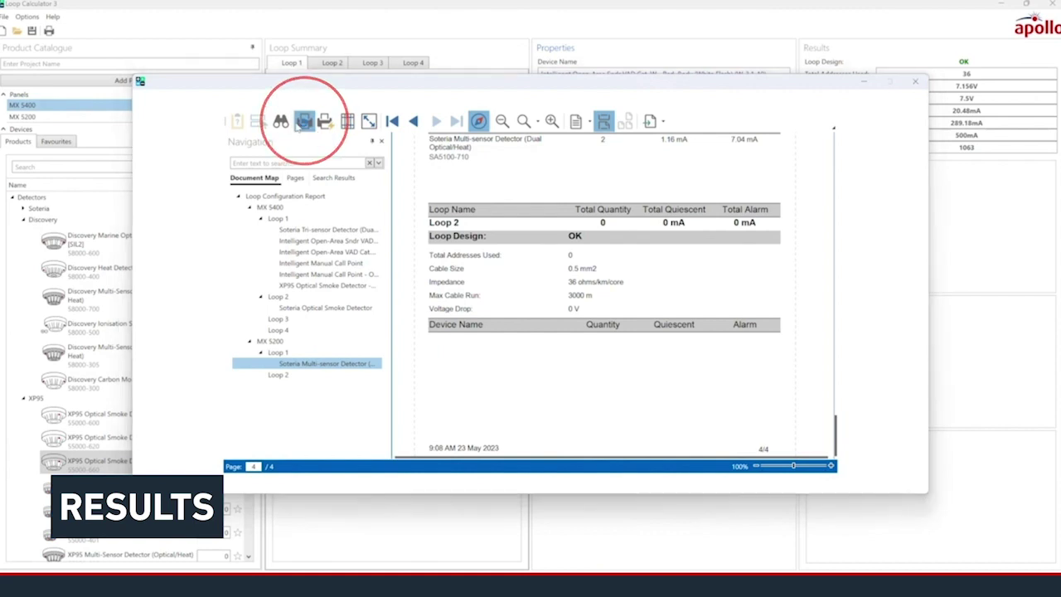
- Change the report's printer from EPSON XP-332 335 Series to Microsoft Print to PDF
click(631, 206)
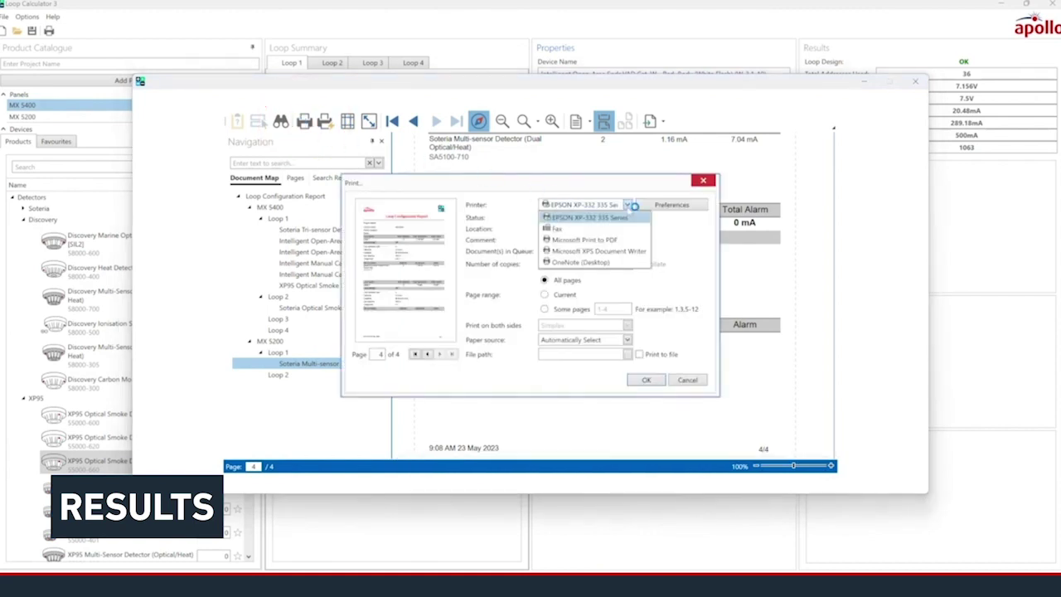
click(635, 239)
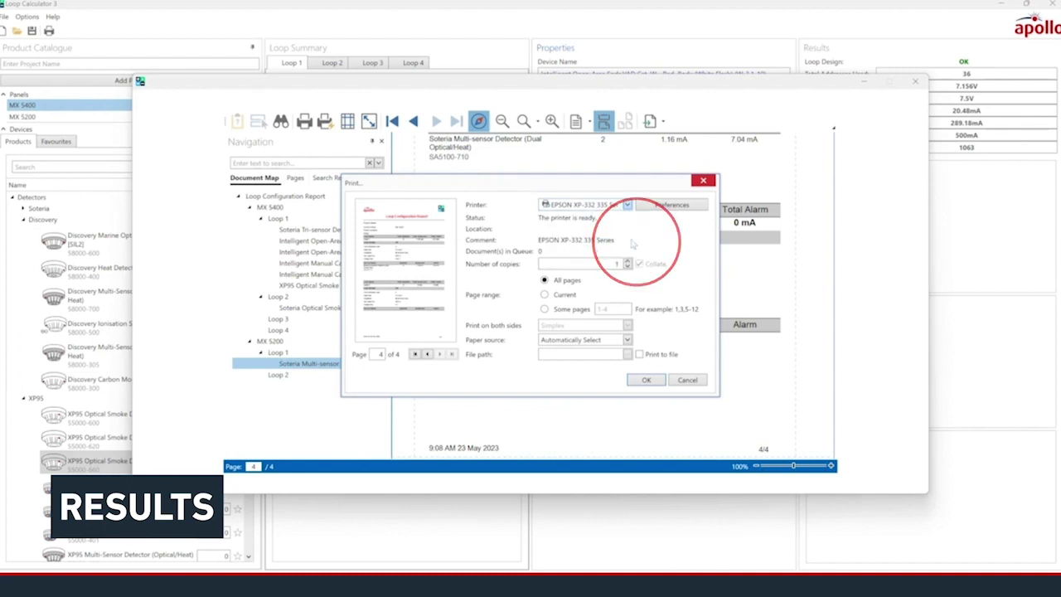